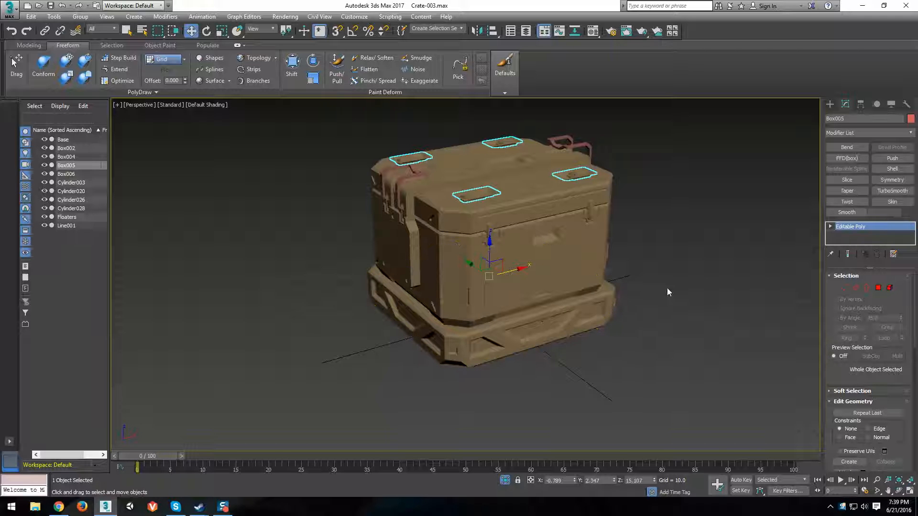
Step: Create a standard box beside the crate, about 73 long, 54 wide and 47 high
click(830, 104)
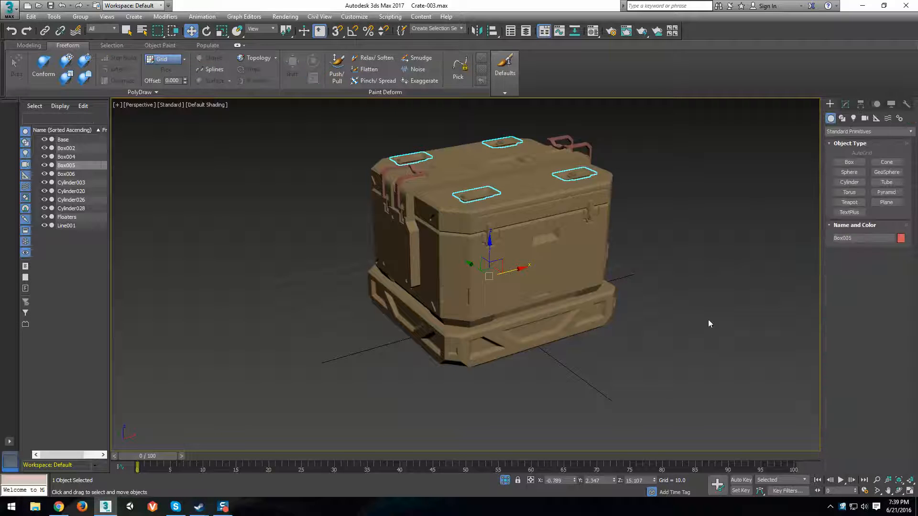
middle_drag(765, 347, 707, 348)
scroll(680, 341, down, 3)
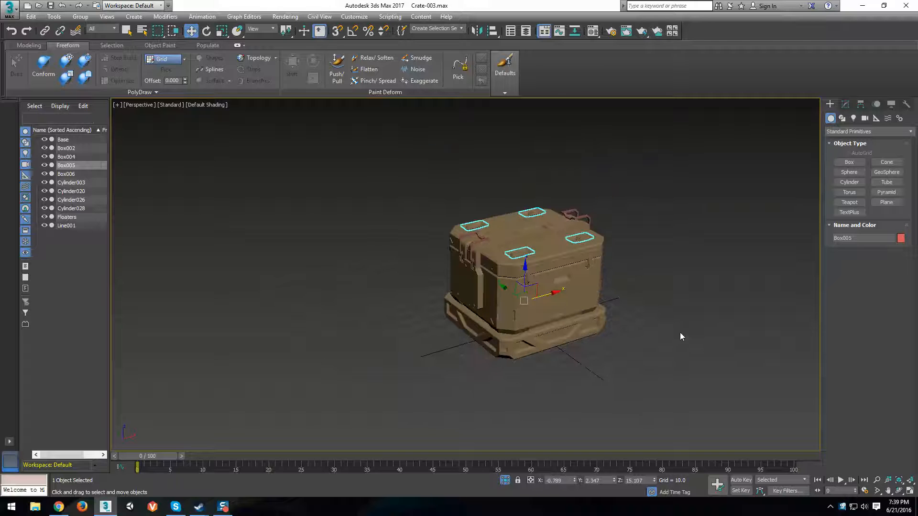
click(850, 162)
middle_drag(615, 346, 368, 342)
drag(484, 306, 474, 382)
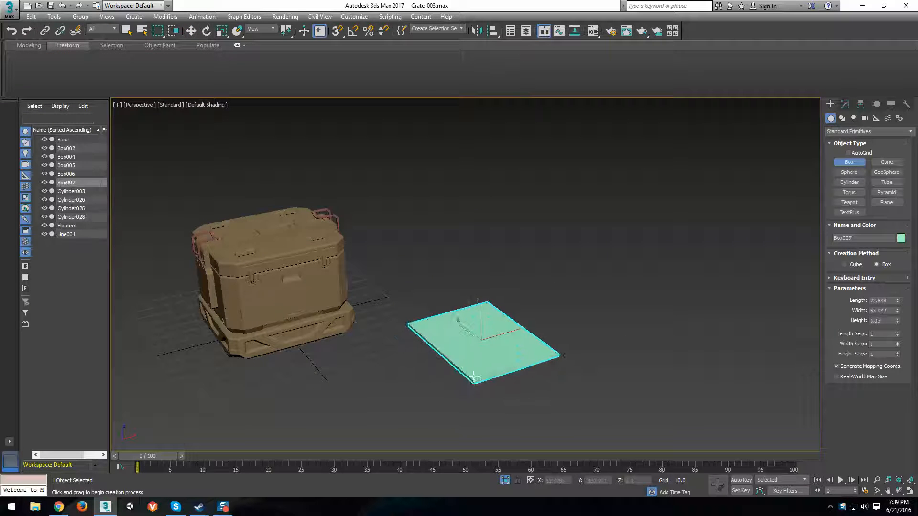
click(472, 306)
alt+middle_drag(472, 306, 577, 354)
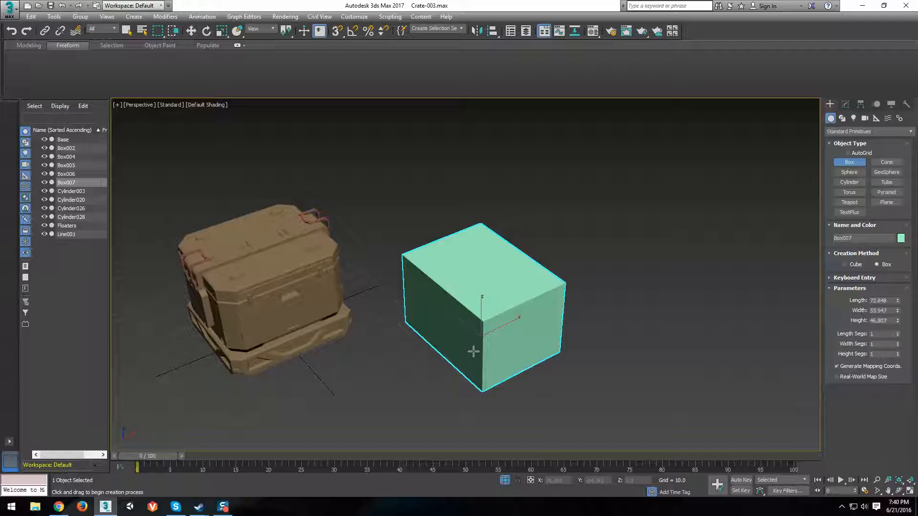
alt+middle_drag(558, 399, 573, 388)
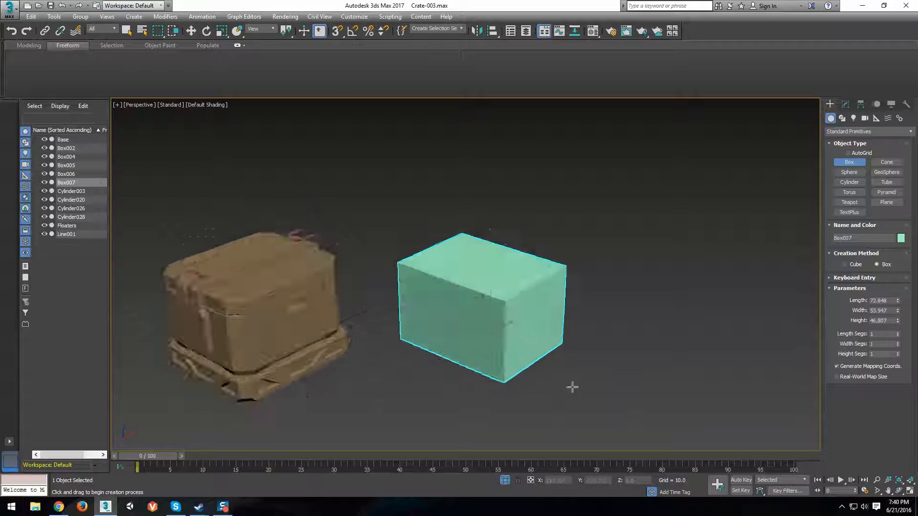
scroll(573, 387, down, 3)
scroll(546, 371, up, 3)
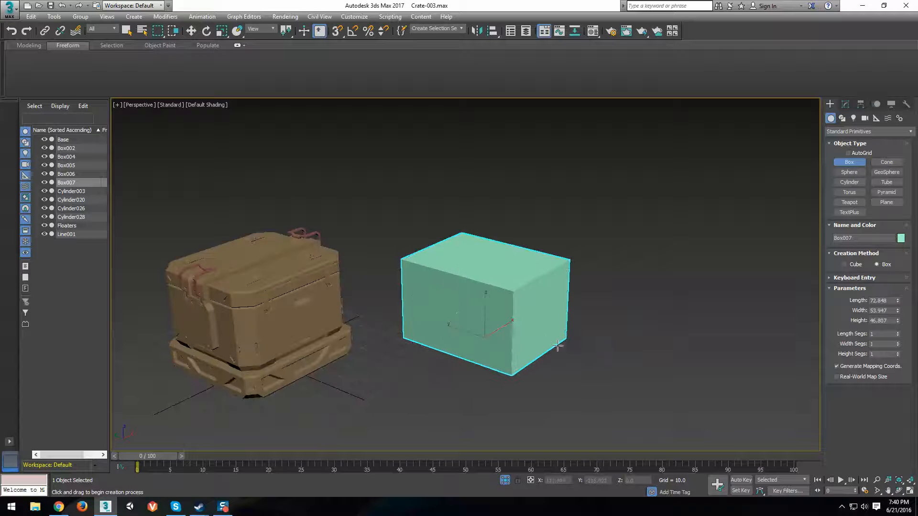
Step: Hide all the crate parts and select the new box
key(w)
drag(116, 199, 379, 389)
right_click(260, 374)
click(285, 348)
click(478, 306)
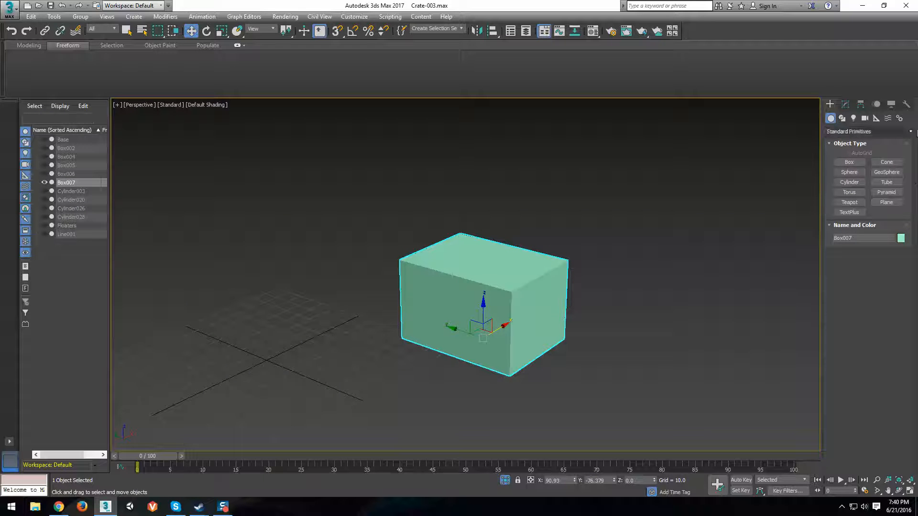
Step: Set the box's length, width and height to 100 each
click(845, 104)
double_click(879, 288)
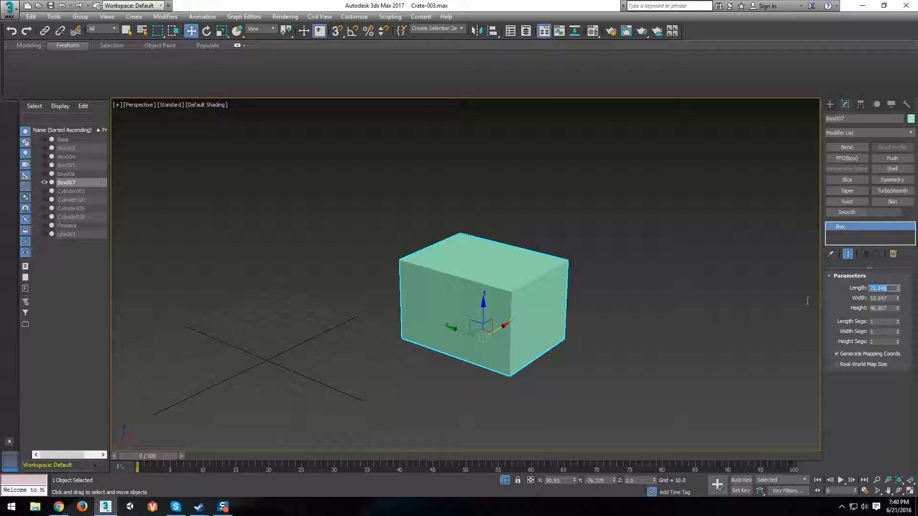
text(100)
key(Tab)
text(100)
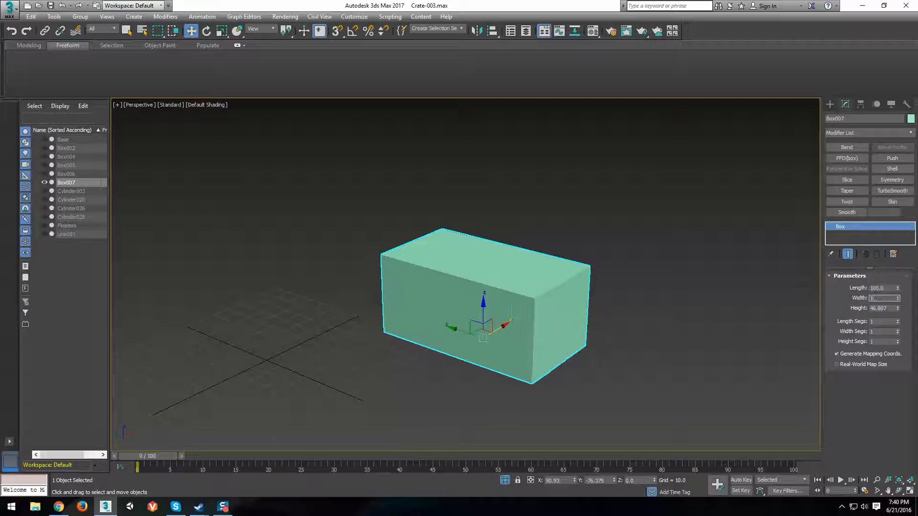
key(Tab)
text(100)
key(Return)
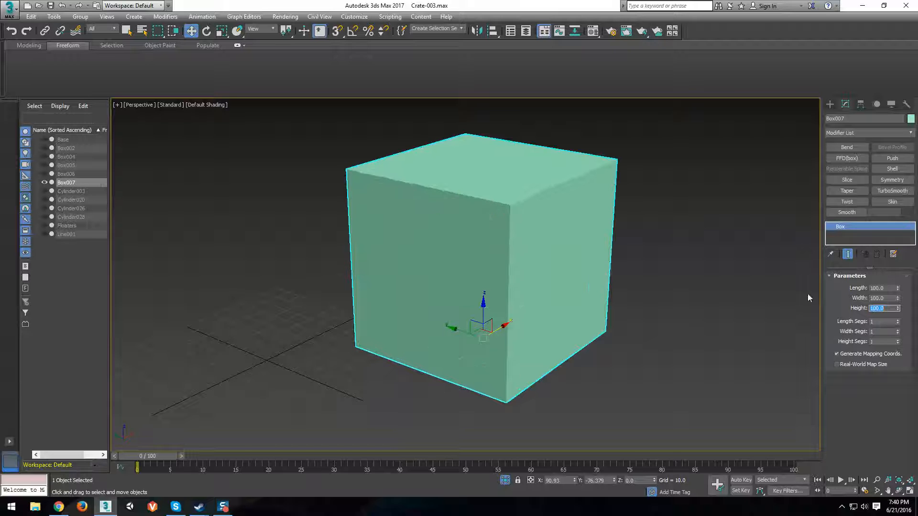
Step: Move the cube across the ground plane to the centre of the grid, at about X 13, Y -4
scroll(496, 344, down, 5)
alt+middle_drag(511, 344, 498, 352)
scroll(499, 353, up, 3)
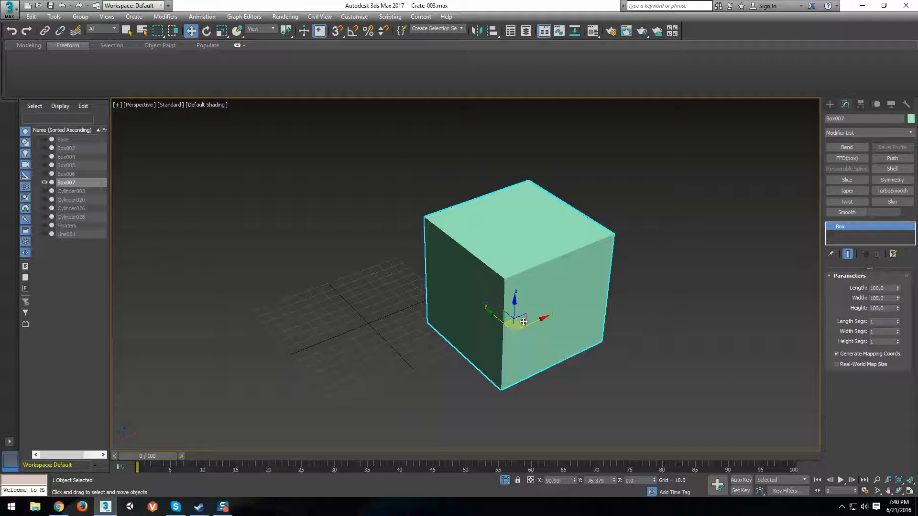
drag(523, 322, 478, 368)
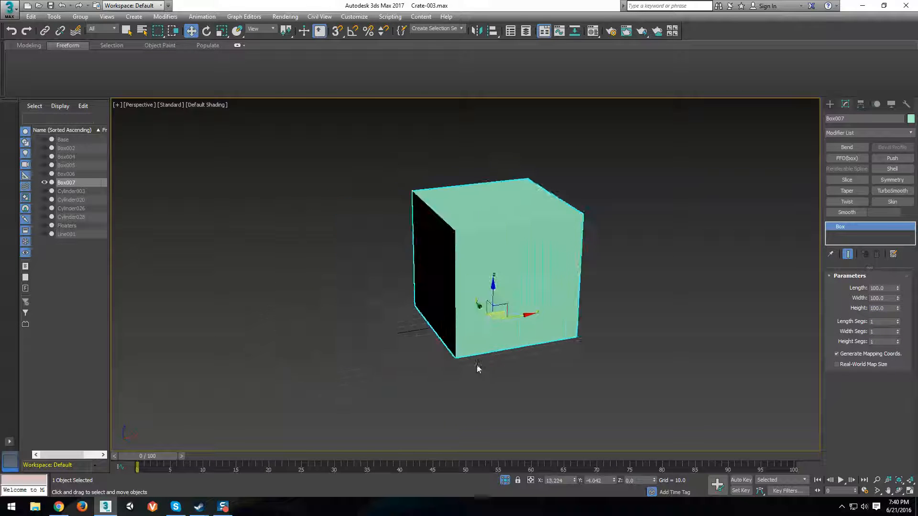
scroll(479, 368, up, 3)
mouse_move(478, 368)
alt+middle_down()
mouse_move(483, 390)
mouse_move(492, 366)
alt+middle_up()
scroll(493, 366, down, 3)
middle_drag(600, 371, 562, 362)
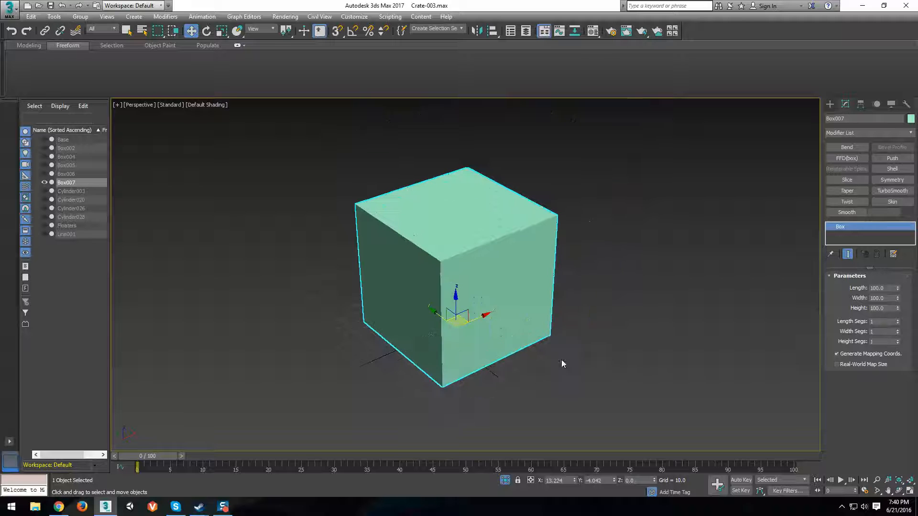
Step: Stretch the cube along its X axis to about 278% with non-uniform scaling
click(222, 31)
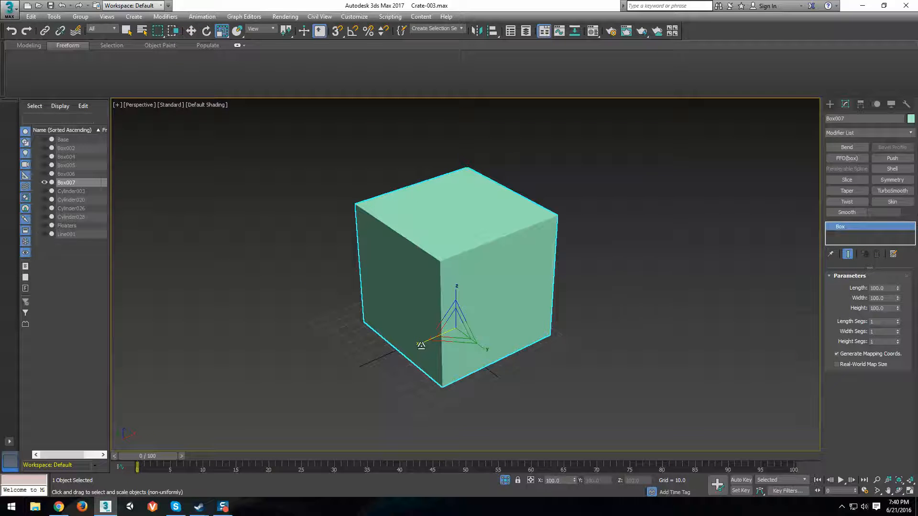
drag(421, 344, 369, 363)
middle_drag(454, 398, 426, 355)
scroll(466, 366, down, 3)
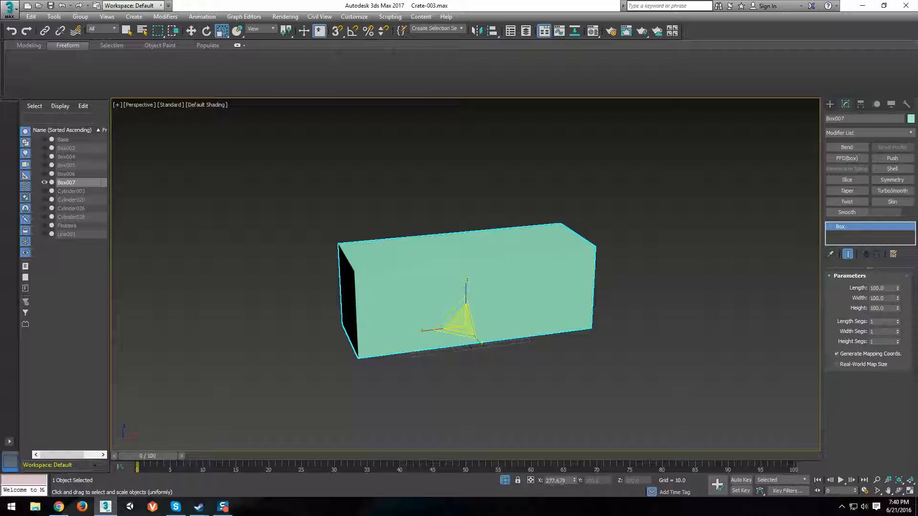
Step: Set the box's absolute scale to 200% on all axes
drag(572, 483, 527, 482)
text(200)
key(Return)
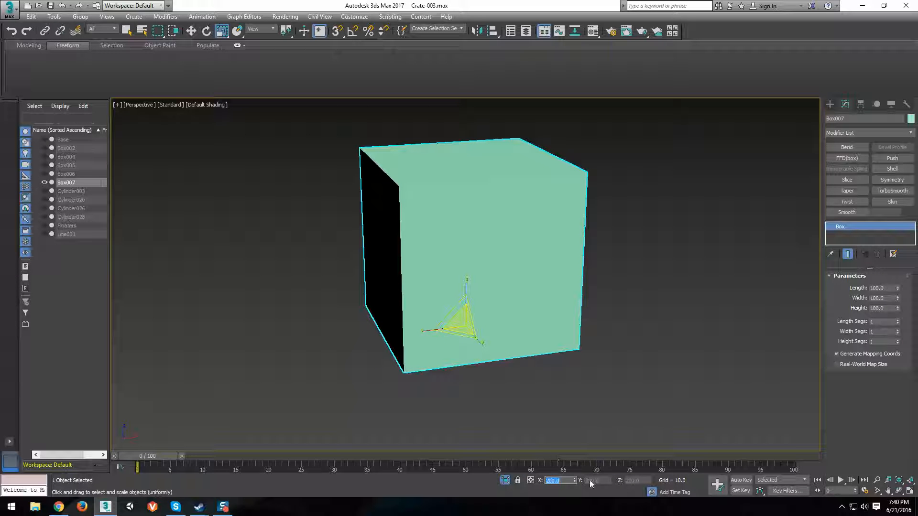
Step: Switch the transform entry to offset mode and scale the box uniformly by 200%
click(506, 481)
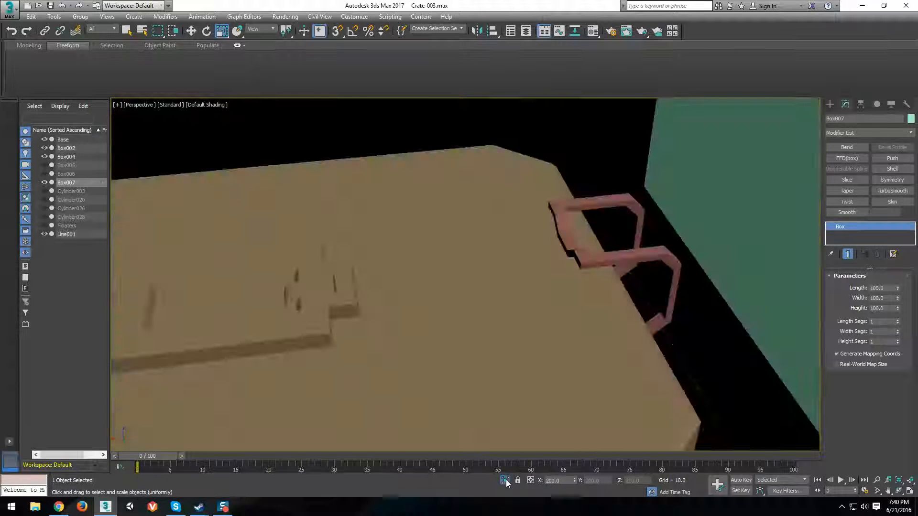
click(505, 481)
click(531, 481)
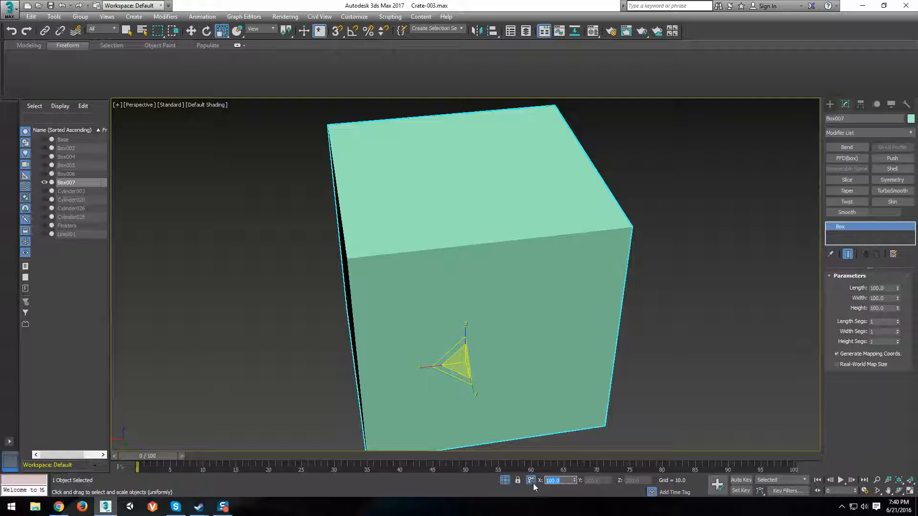
text(200)
key(Return)
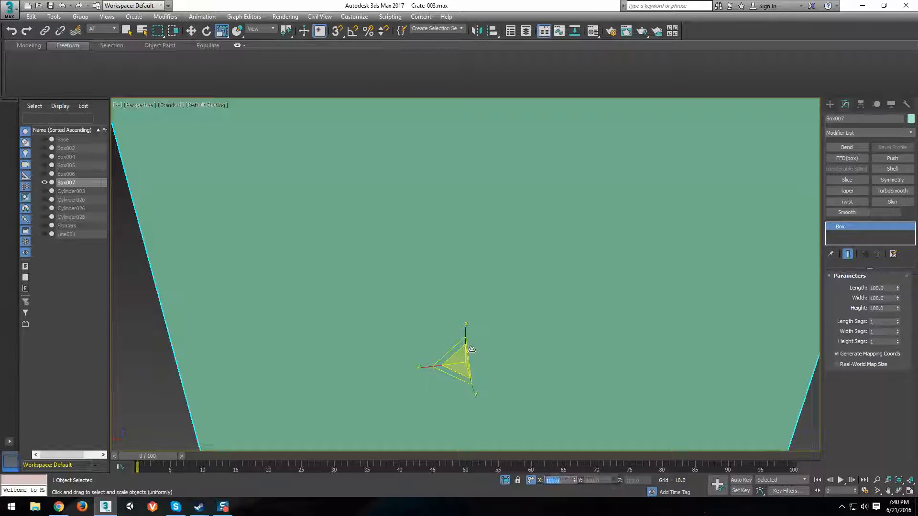
Step: Open the Scale Transform Type-In, place it clear of the box, and return the transform entry to absolute mode
scroll(467, 338, down, 5)
scroll(466, 334, up, 2)
alt+middle_drag(466, 335, 492, 328)
scroll(482, 323, down, 2)
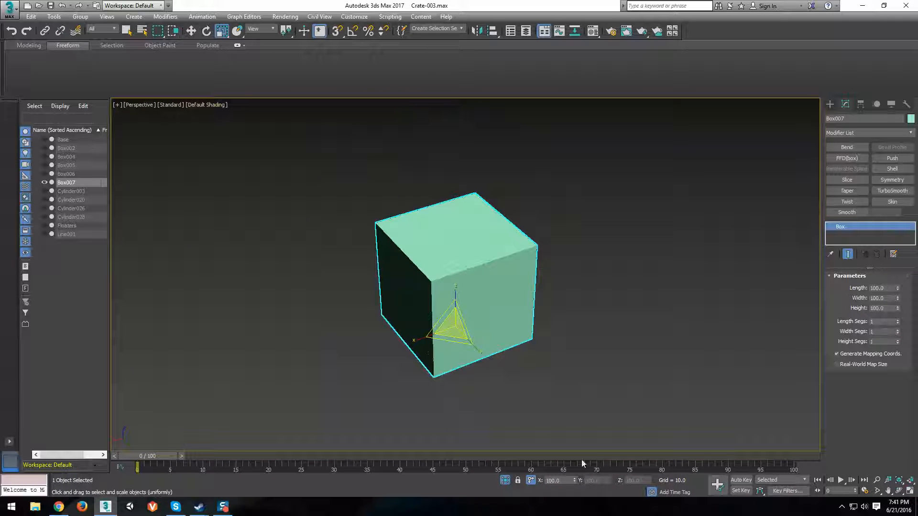
right_click(223, 31)
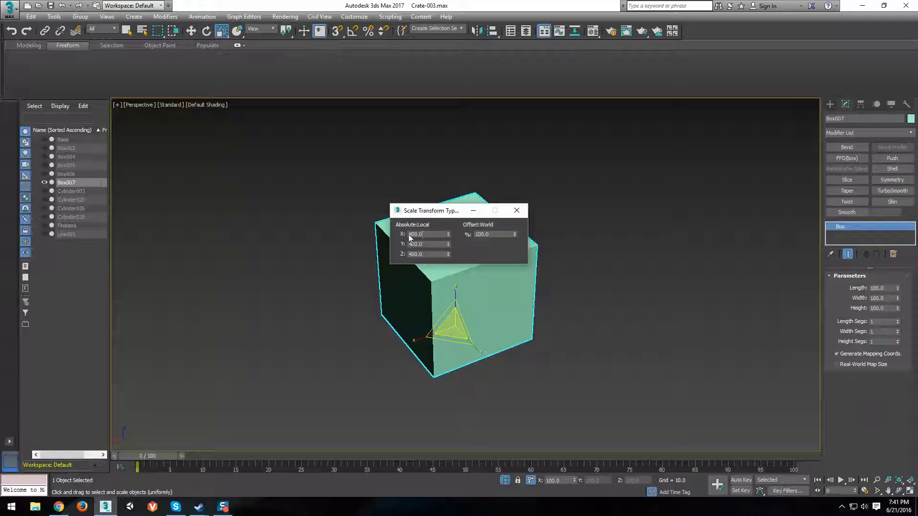
drag(426, 211, 584, 201)
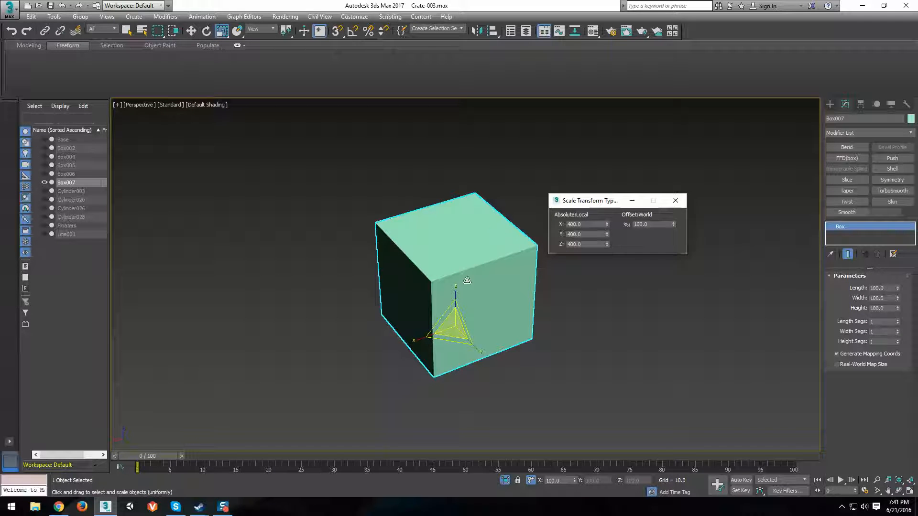
click(532, 480)
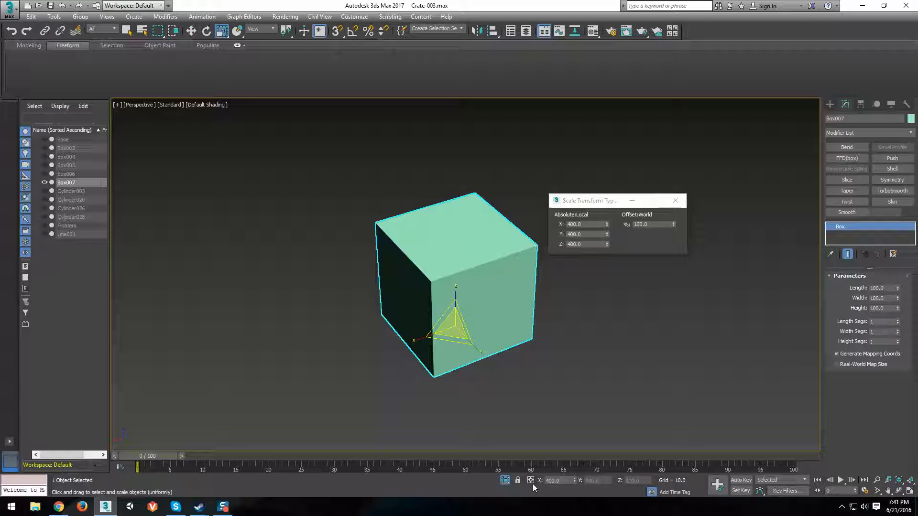
Step: Set the box's absolute local scale to 100 on both Y and Z
double_click(585, 234)
text(10)
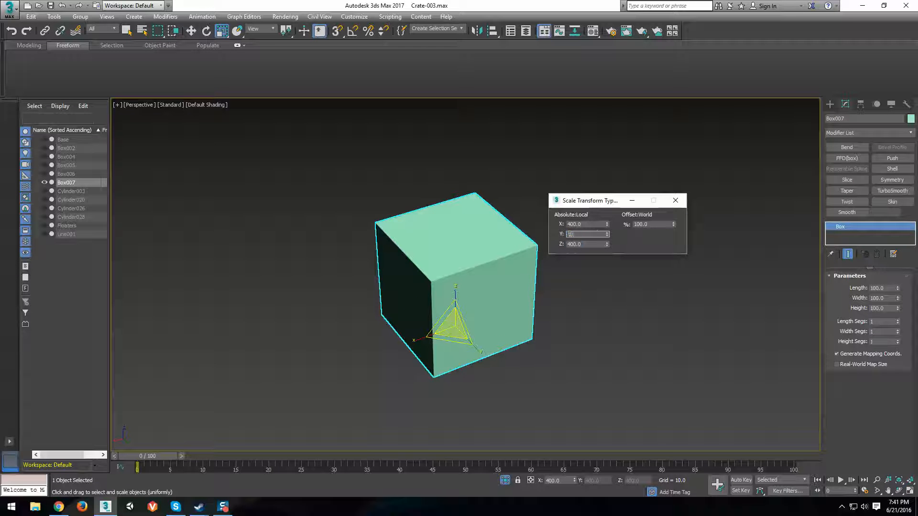
text(0)
key(Tab)
text(100)
key(Return)
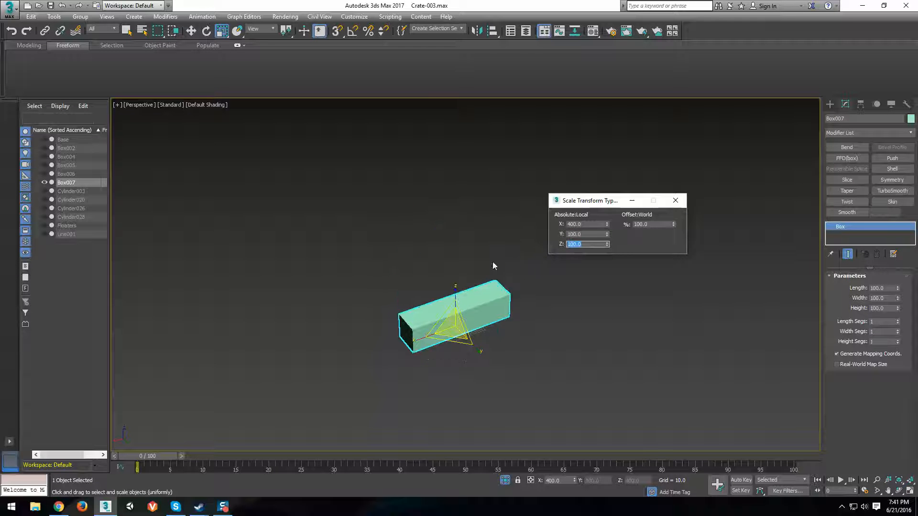
Step: Examine the elongated box from several angles with the transform dialog moved out of the way
scroll(493, 266, up, 6)
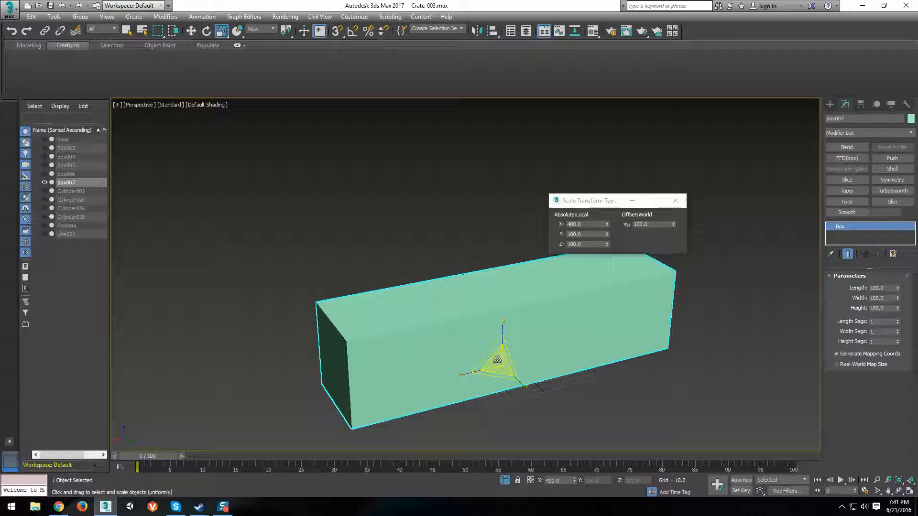
middle_drag(523, 361, 516, 350)
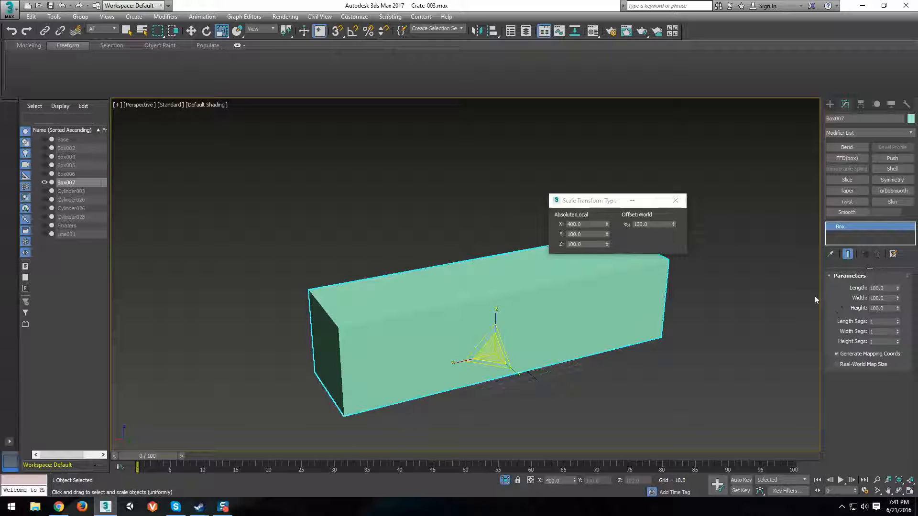
middle_drag(448, 350, 580, 289)
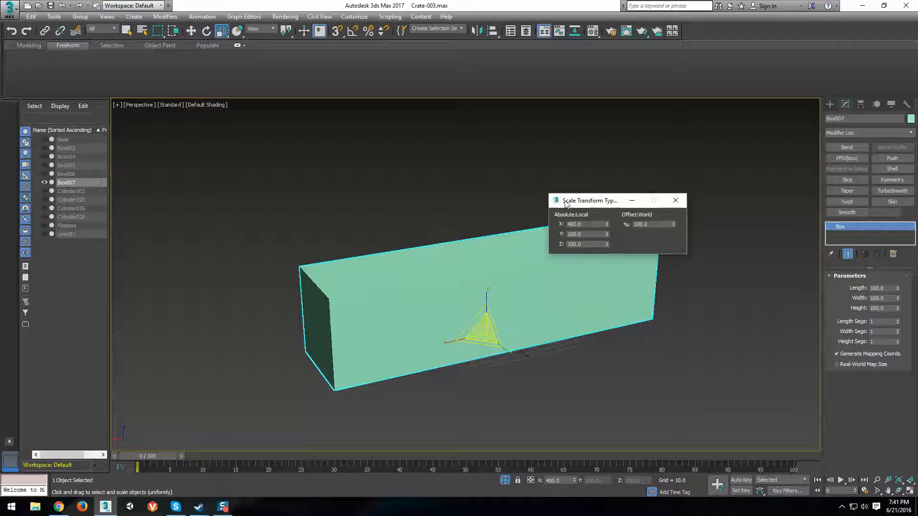
drag(567, 205, 157, 132)
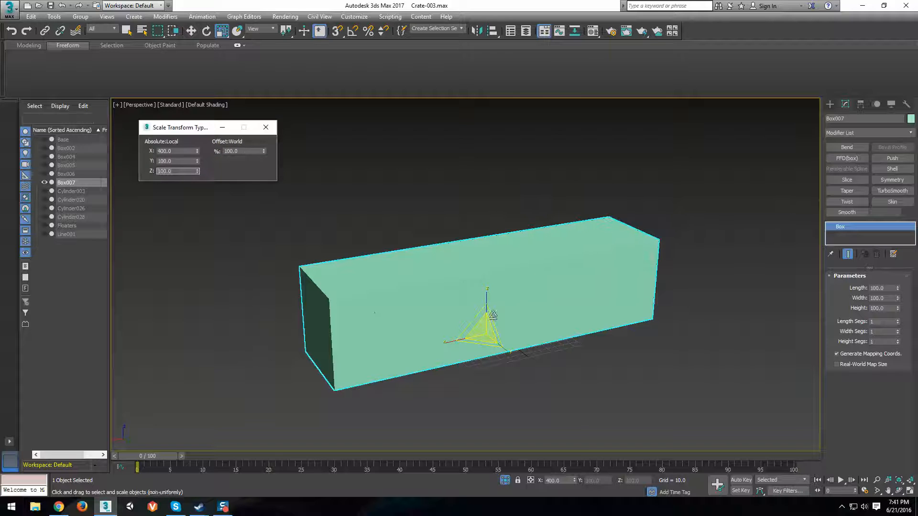
alt+middle_drag(493, 316, 483, 345)
scroll(627, 350, up, 3)
scroll(627, 350, down, 3)
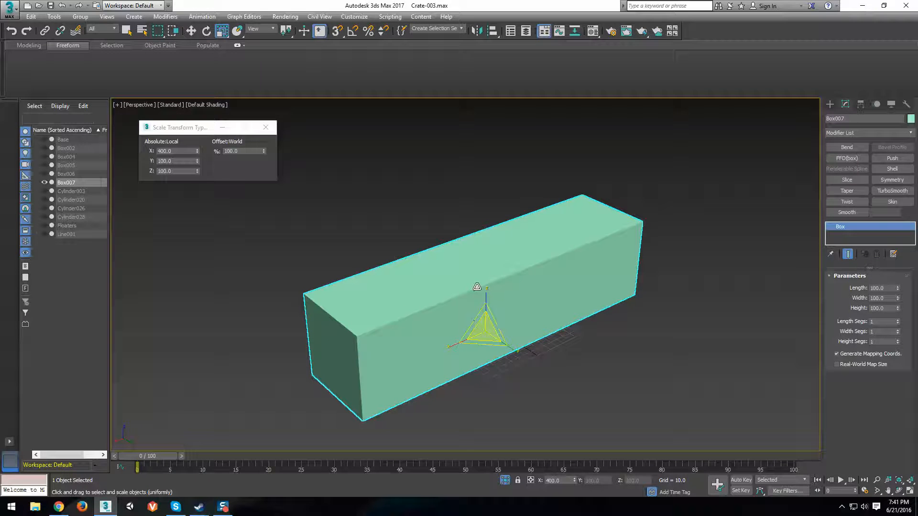
alt+middle_drag(530, 366, 469, 269)
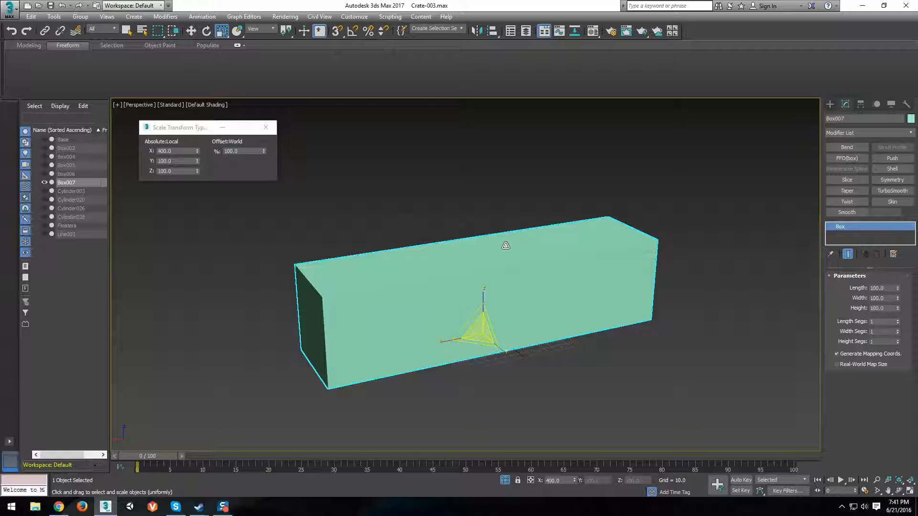
alt+middle_drag(524, 321, 545, 330)
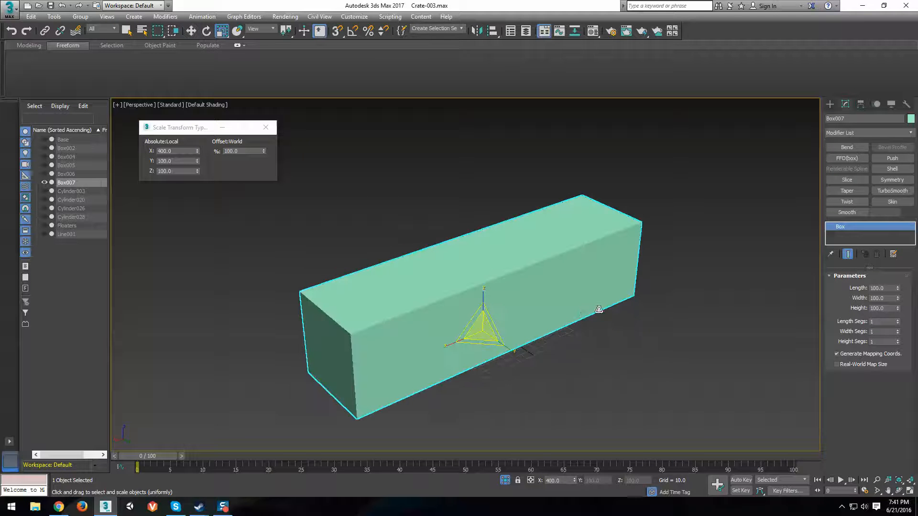
Step: Activate the Move tool and turn on edged faces to inspect the elongated box's edges
key(w)
key(F4)
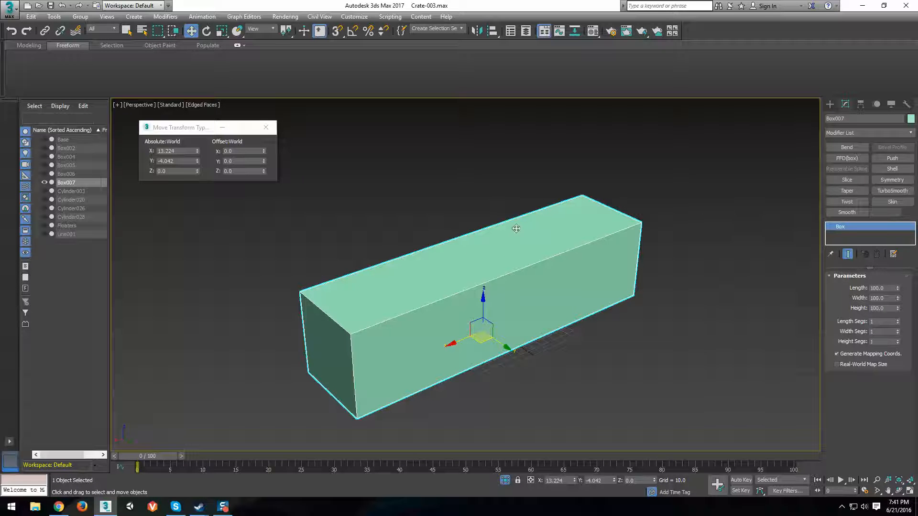
alt+middle_drag(515, 229, 520, 264)
alt+middle_drag(551, 239, 545, 251)
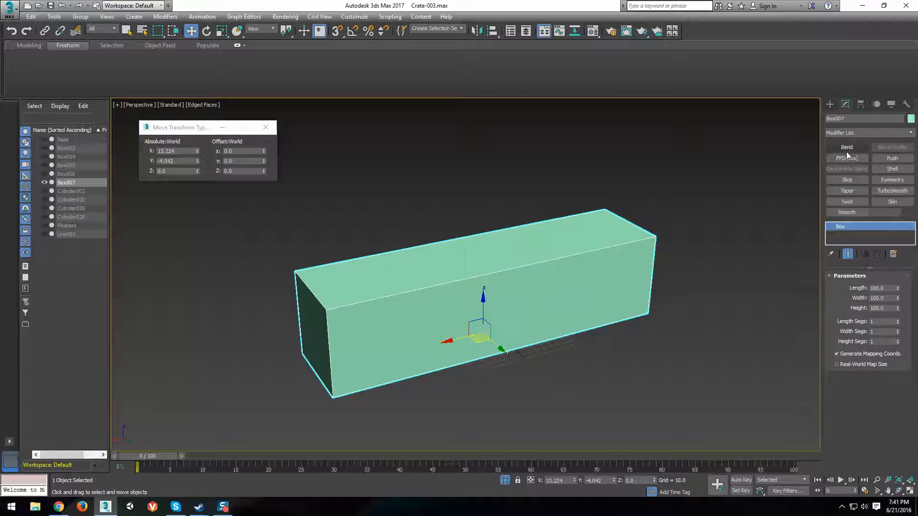
scroll(655, 290, down, 3)
scroll(656, 290, up, 2)
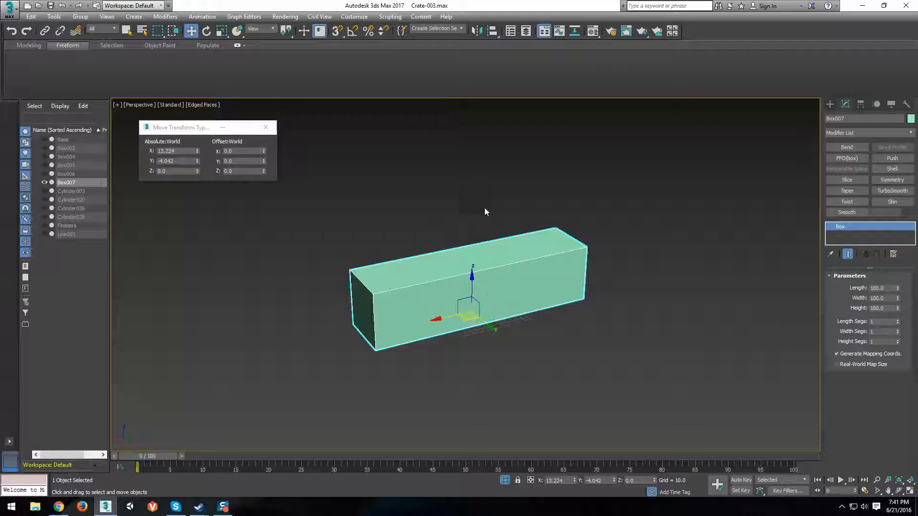
Step: Close the transform dialog and delete the test box along with all the visible crate objects
click(266, 128)
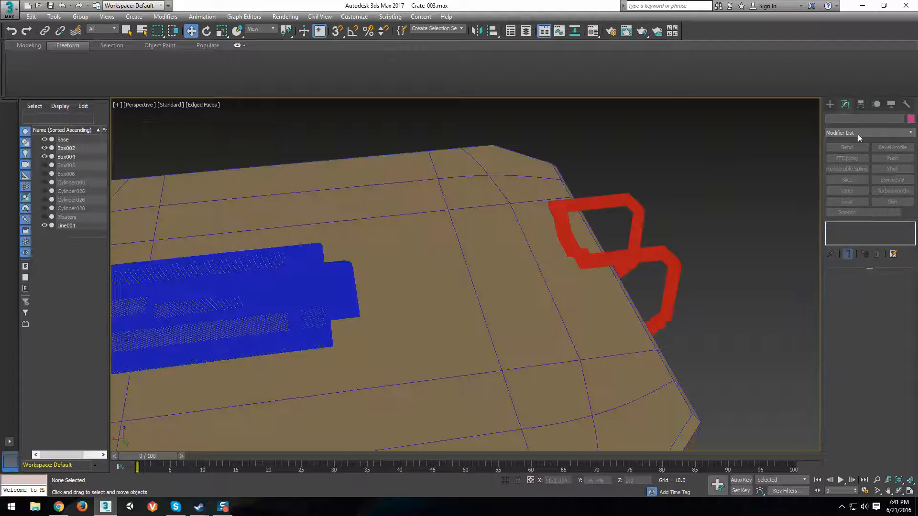
scroll(416, 239, down, 5)
scroll(471, 358, down, 5)
middle_drag(532, 286, 456, 159)
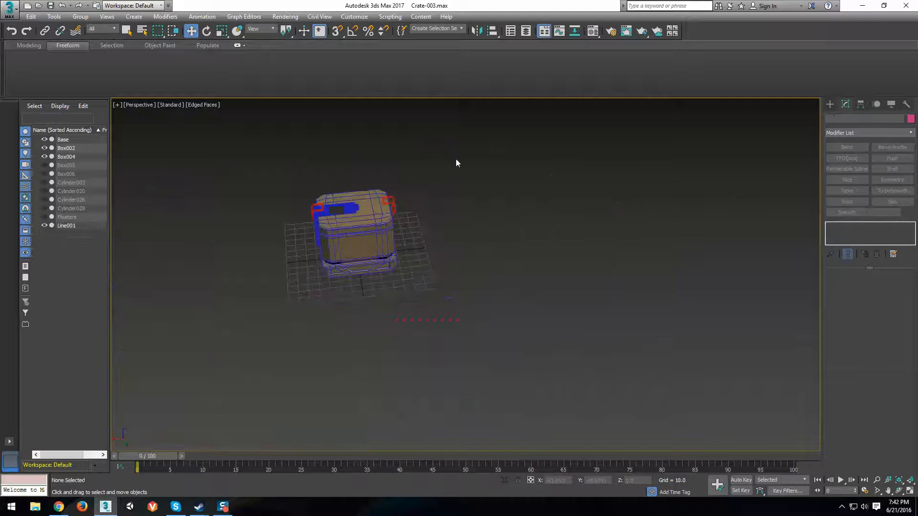
drag(182, 349, 183, 348)
key(Delete)
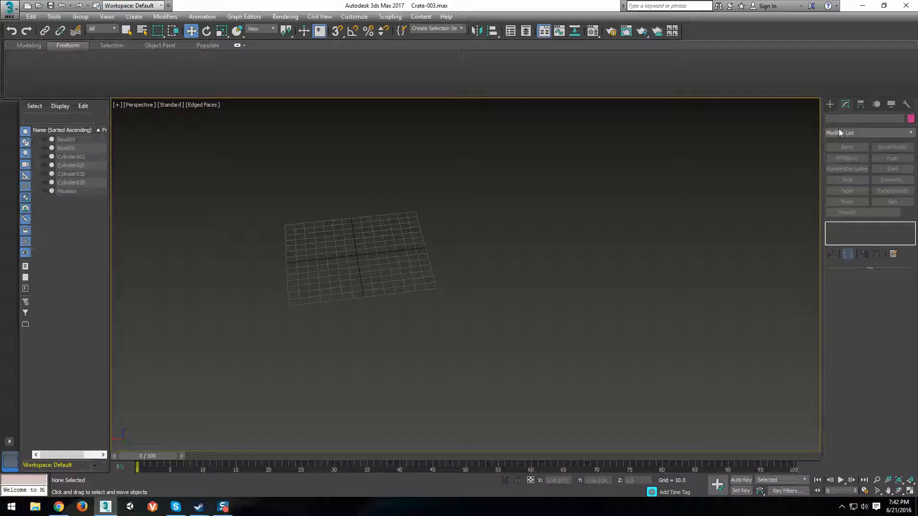
Step: Create a standard box near the grid's centre, about 27 wide and 97 high
click(830, 104)
click(849, 163)
drag(360, 256, 337, 263)
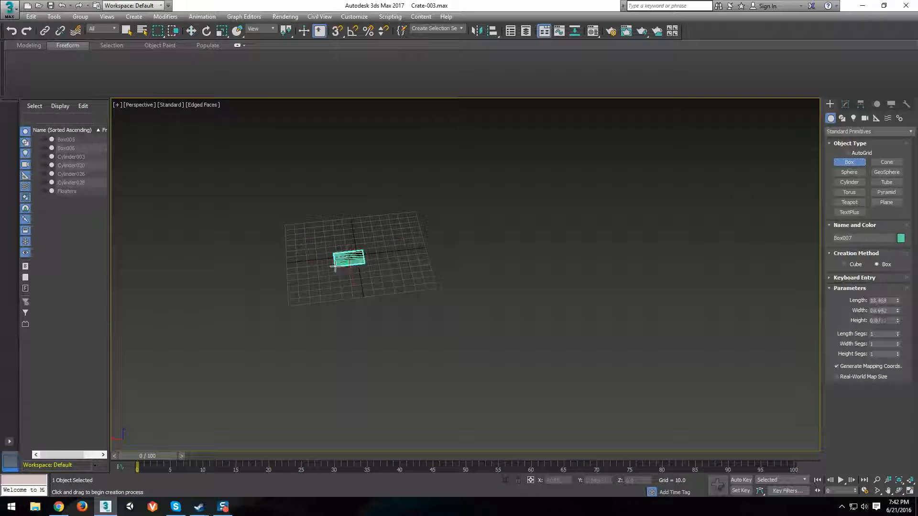
click(337, 168)
Step: Set the new box to length 10, width 10 and height 100, with 54 height segments
click(879, 301)
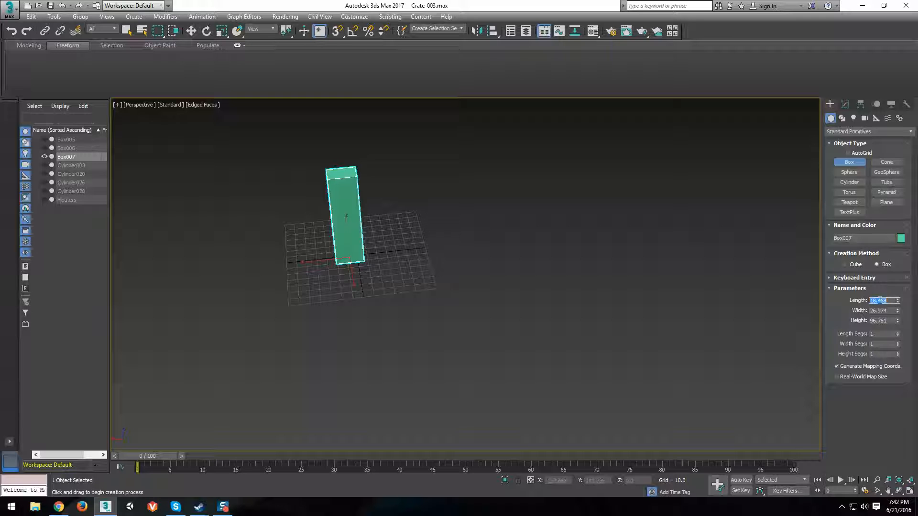
text(10)
key(Tab)
text(10)
key(Tab)
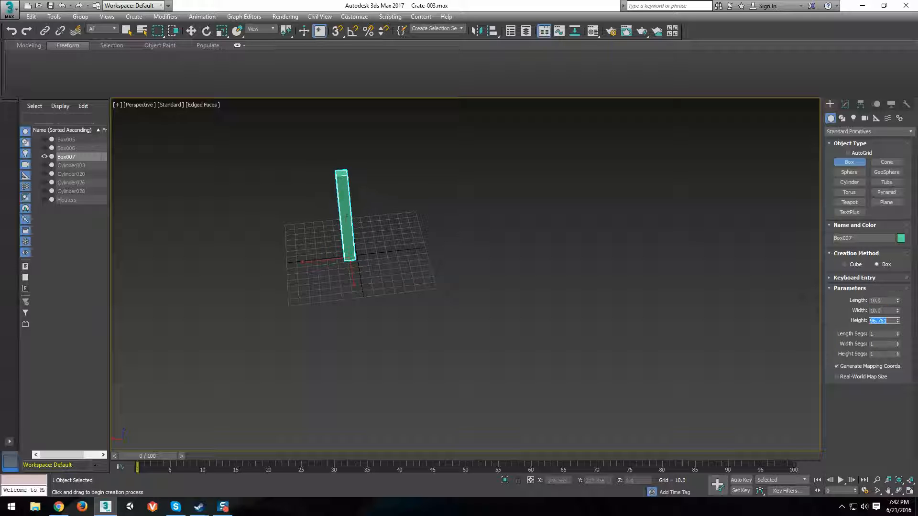
text(100)
key(Return)
drag(898, 354, 898, 330)
middle_drag(366, 294, 373, 314)
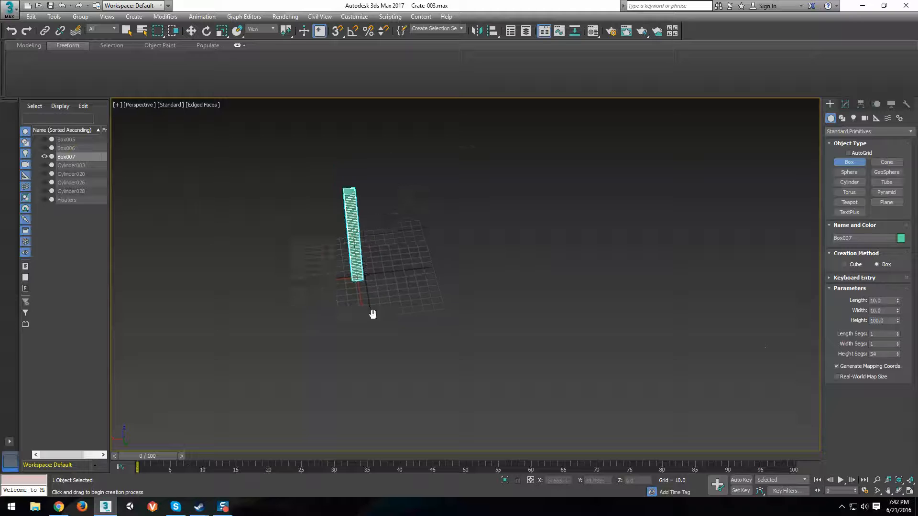
Step: Clone the tall box along the X axis to place a copy beside the original
scroll(373, 316, up, 4)
scroll(329, 303, down, 5)
key(w)
shift+drag(292, 301, 366, 295)
mouse_move(366, 295)
middle_down()
mouse_move(423, 365)
mouse_move(443, 342)
middle_up()
scroll(443, 342, up, 3)
middle_drag(485, 366, 454, 359)
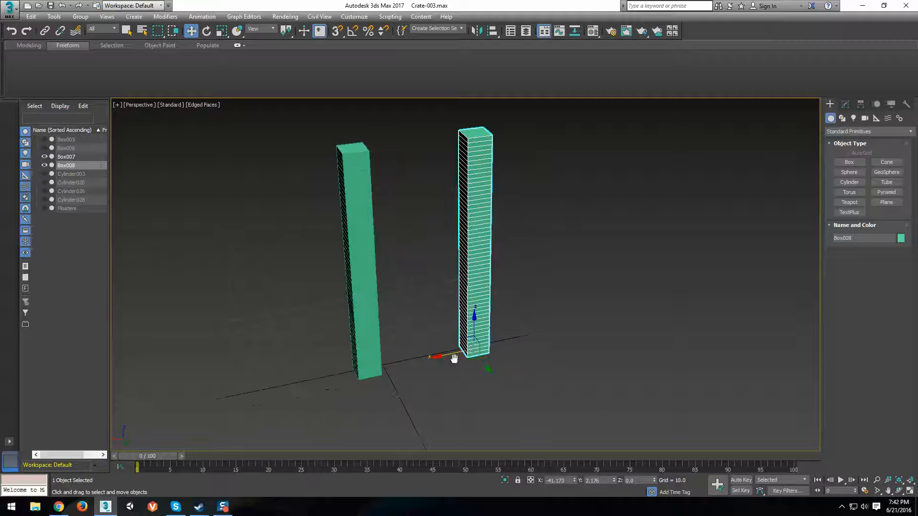
Step: Set the copied box's height parameter to 10
click(845, 104)
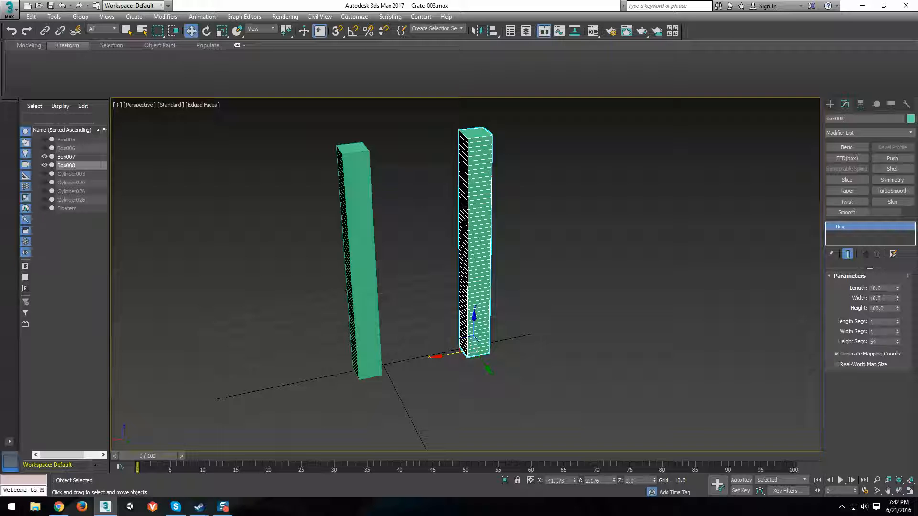
double_click(883, 308)
text(10)
key(Return)
Step: Scale the shortened copy along Z to about 1022 percent so it roughly matches the original's height
key(r)
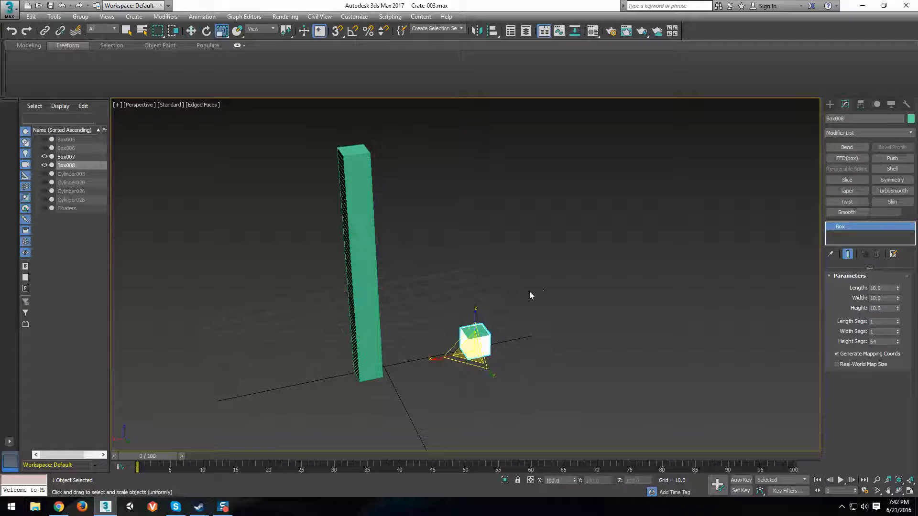
drag(474, 316, 466, 125)
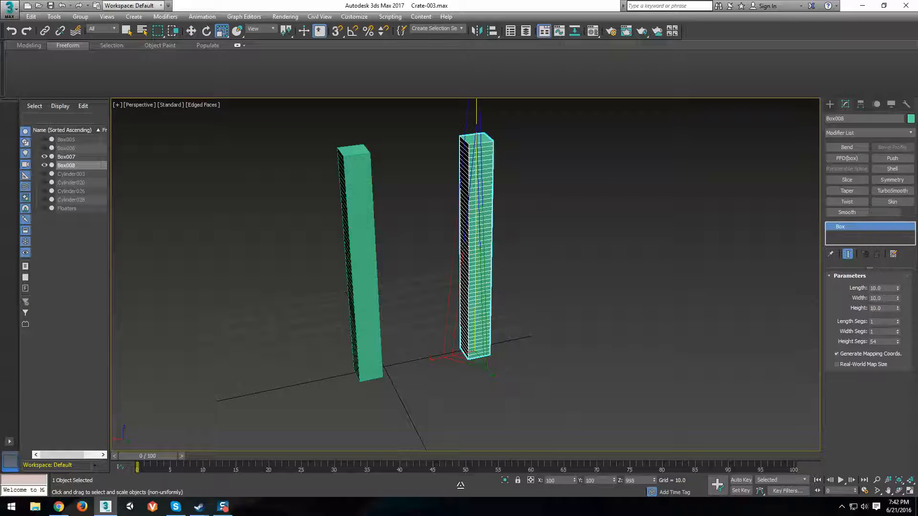
alt+middle_drag(562, 400, 512, 356)
middle_drag(511, 356, 557, 407)
Step: Compare the base parameters and shapes of the original box and the scaled copy
click(367, 290)
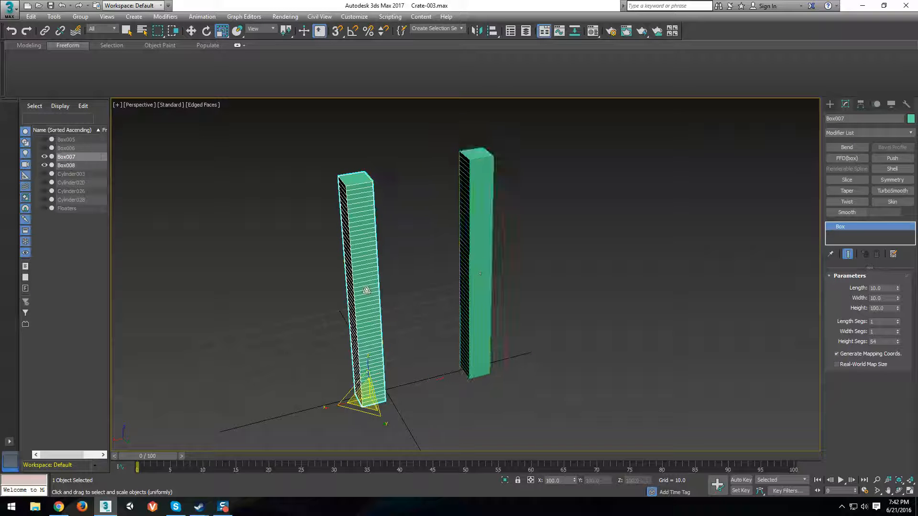
click(478, 268)
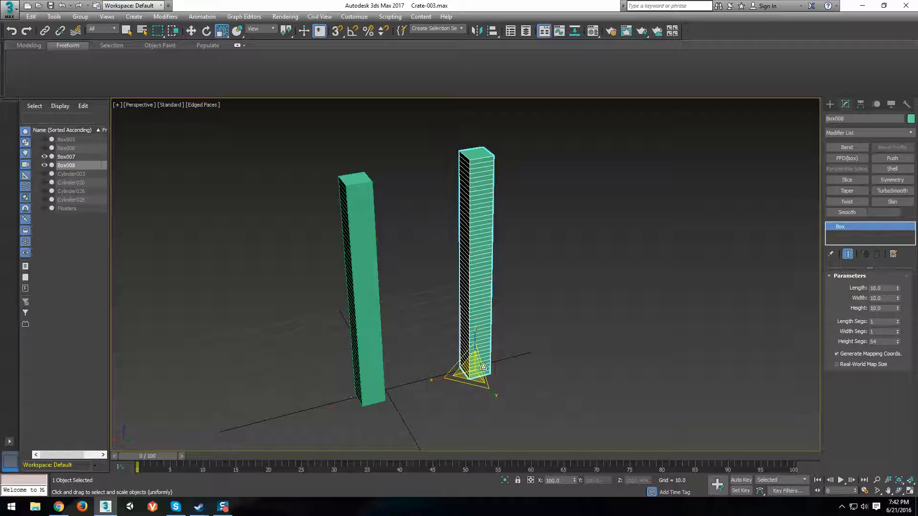
click(358, 291)
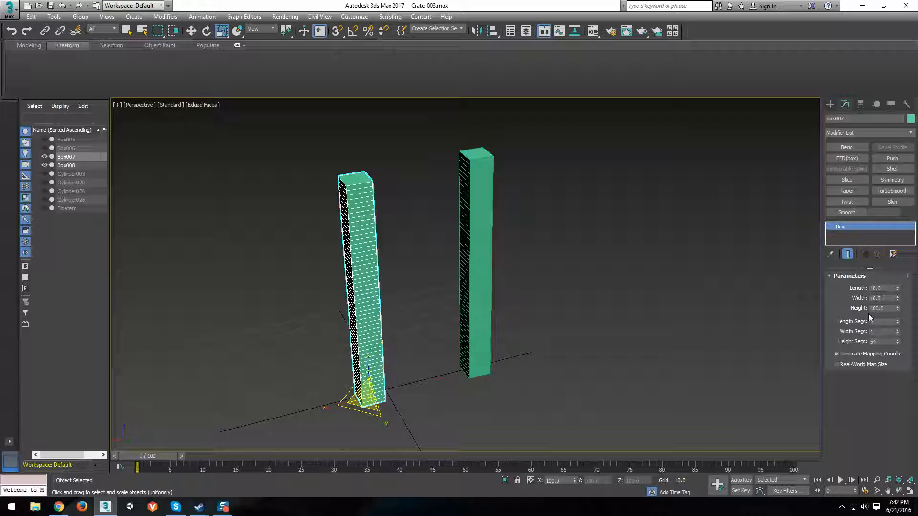
middle_drag(427, 326, 496, 307)
scroll(556, 300, down, 2)
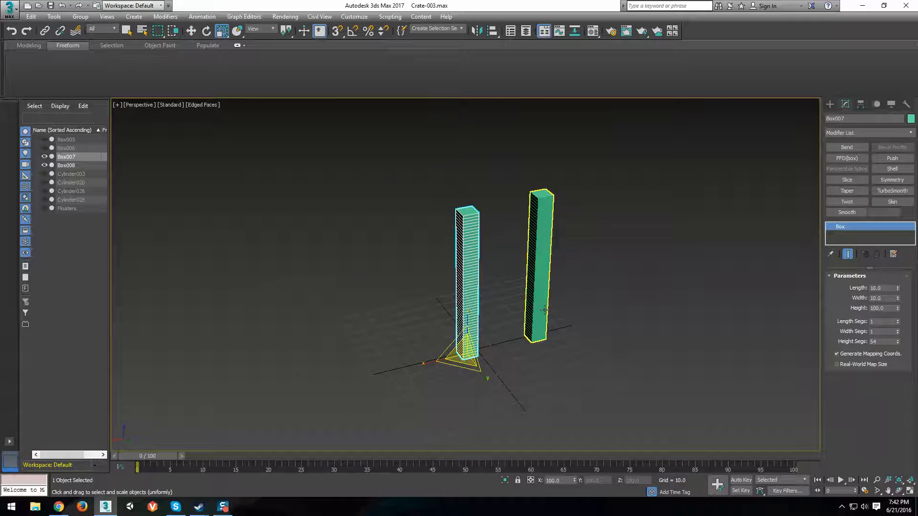
scroll(622, 373, up, 4)
middle_drag(625, 375, 731, 365)
scroll(731, 366, down, 2)
scroll(633, 357, up, 3)
middle_drag(632, 357, 584, 403)
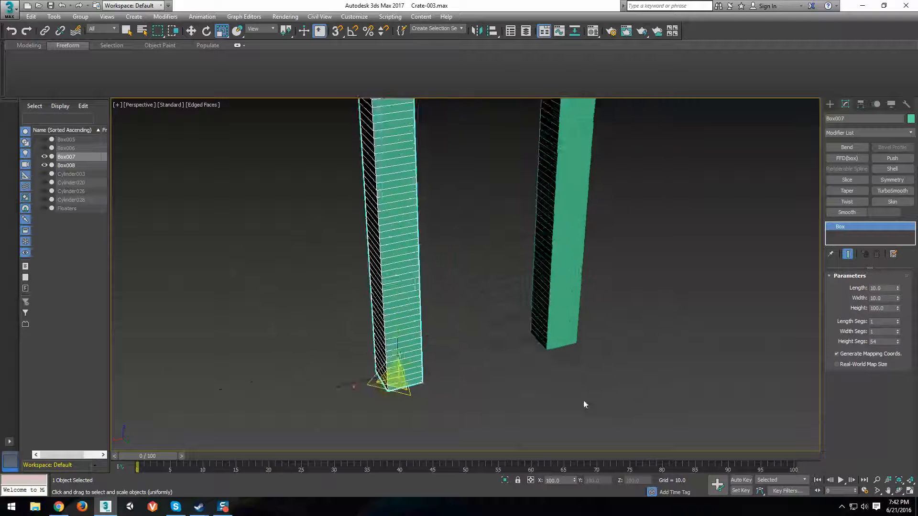
scroll(584, 404, down, 3)
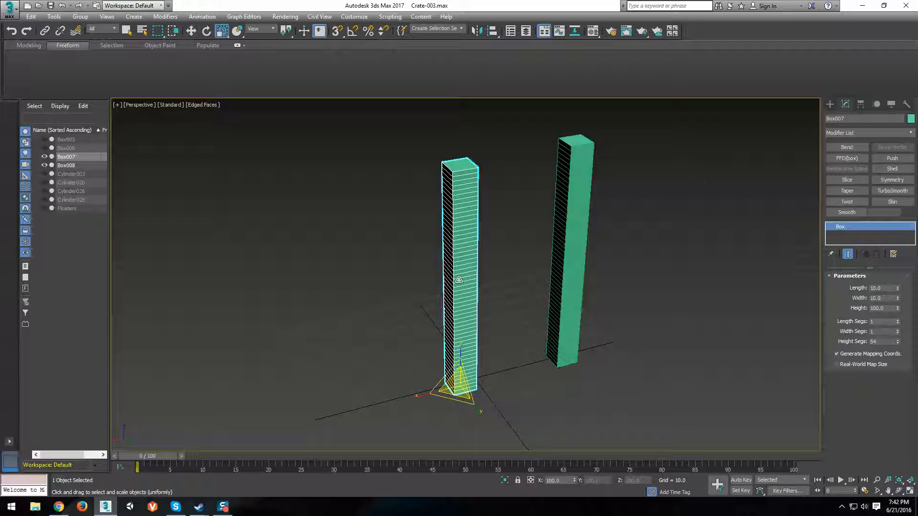
Step: Apply a Bend modifier to the unscaled box with an angle of 123 and view the resulting arch
click(847, 147)
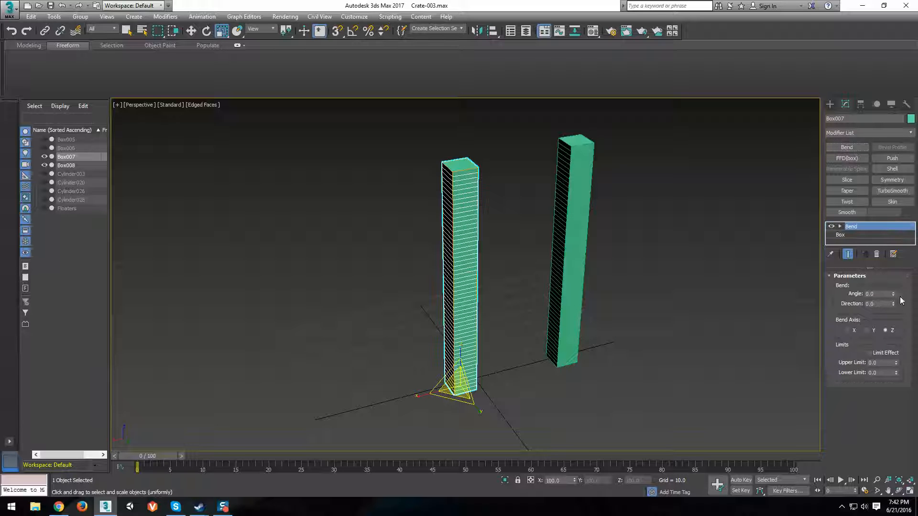
drag(893, 295, 893, 268)
alt+middle_drag(732, 231, 509, 272)
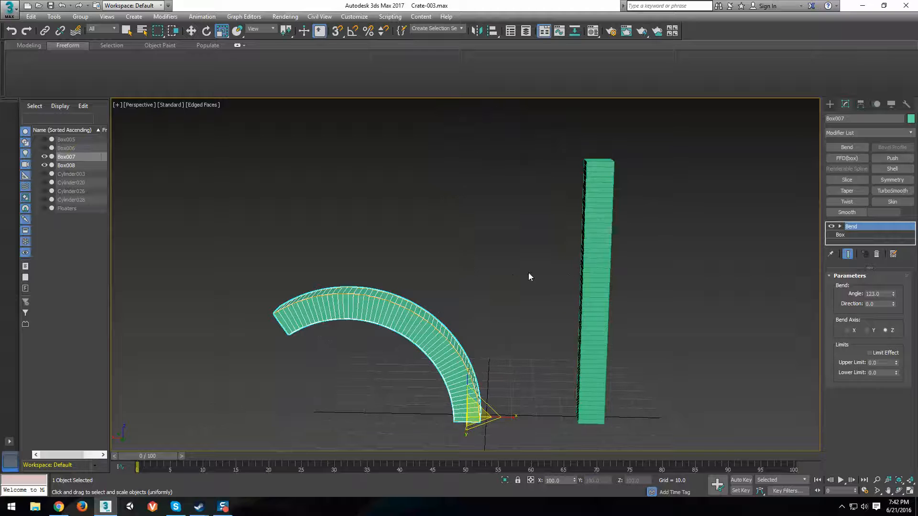
Step: Apply a Bend modifier to the scaled copy
click(604, 295)
middle_drag(756, 418, 717, 399)
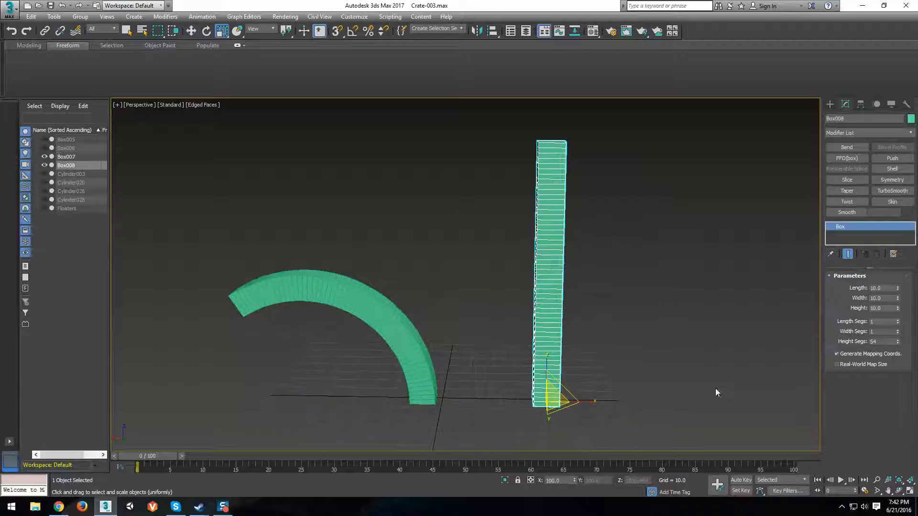
click(856, 147)
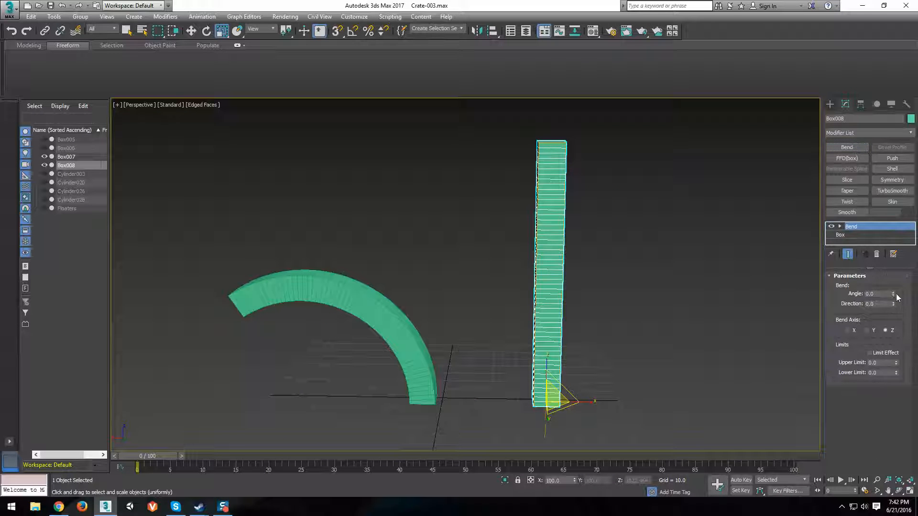
Step: Try a bend angle of 82 on the scaled copy and inspect how it deforms
drag(895, 294, 880, 326)
drag(859, 249, 868, 216)
alt+middle_drag(593, 306, 634, 327)
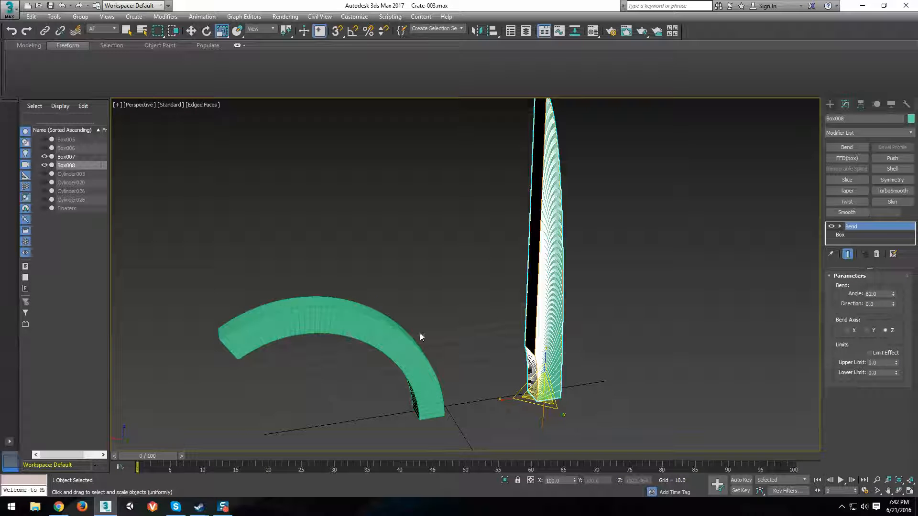
Step: Set the bent copy's absolute local Z scale to 100, inspect its true shape, and stretch it along Z again
key(r)
middle_drag(527, 309, 470, 297)
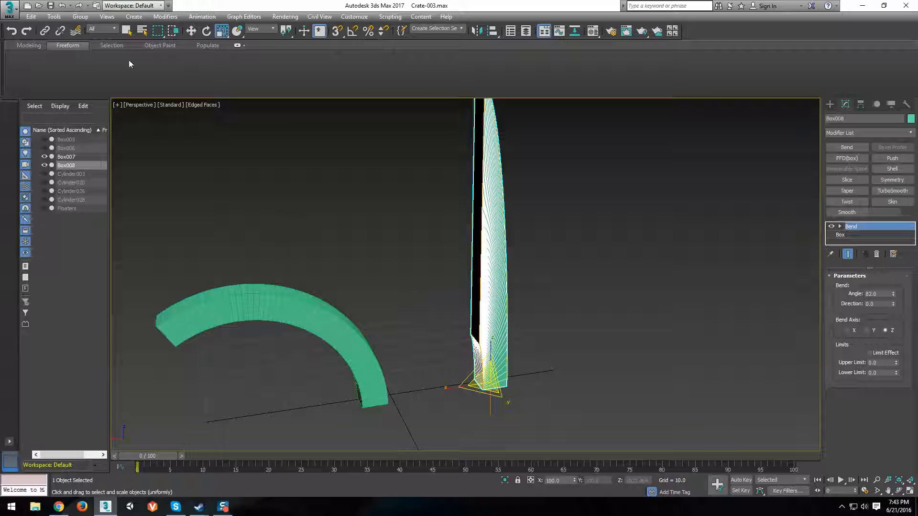
right_click(221, 33)
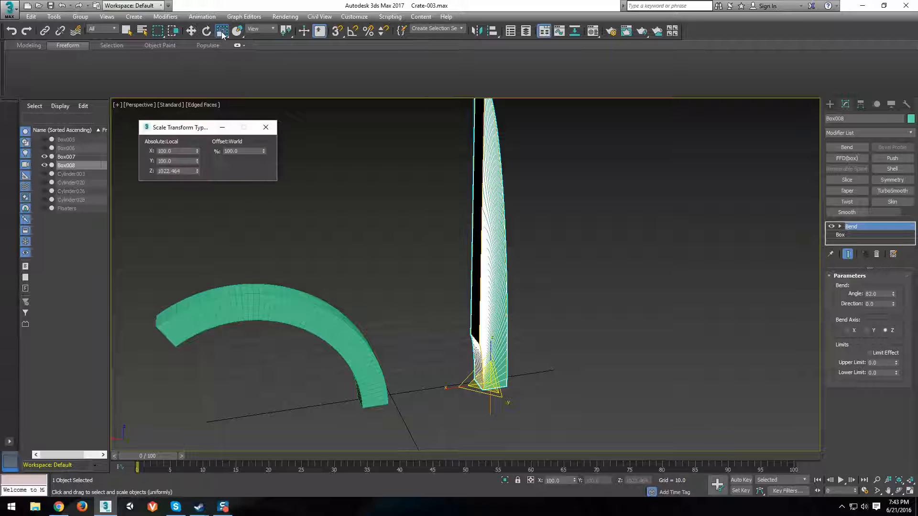
double_click(169, 171)
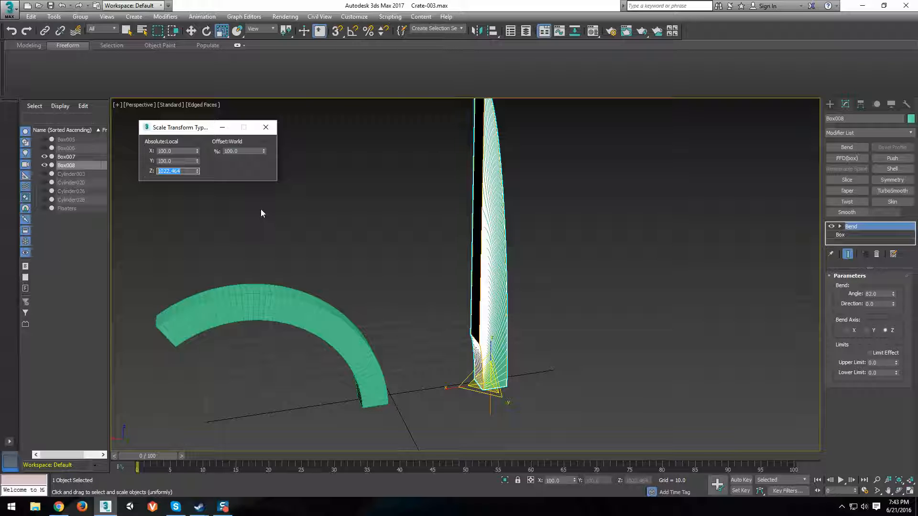
text(100)
key(Return)
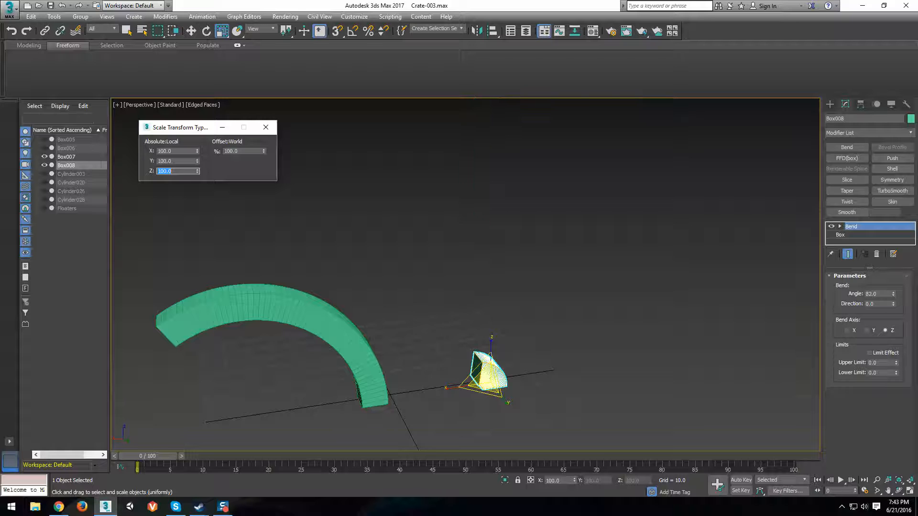
scroll(575, 336, up, 6)
middle_drag(479, 404, 631, 270)
alt+middle_drag(473, 326, 351, 341)
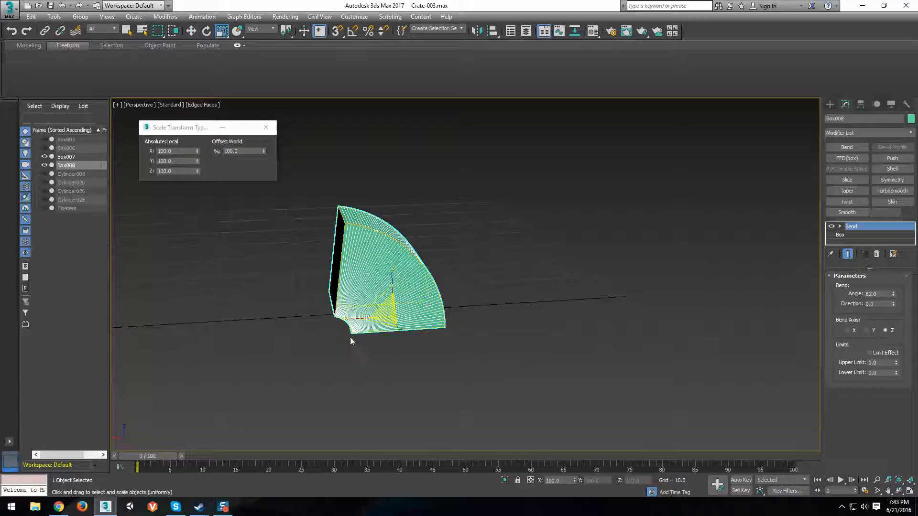
drag(402, 269, 399, 104)
scroll(389, 215, down, 5)
Step: Undo the copy's Z stretch, Z scale reset and bend angle changes, and close the scale dialog
key(ctrl+z)
key(ctrl+z)
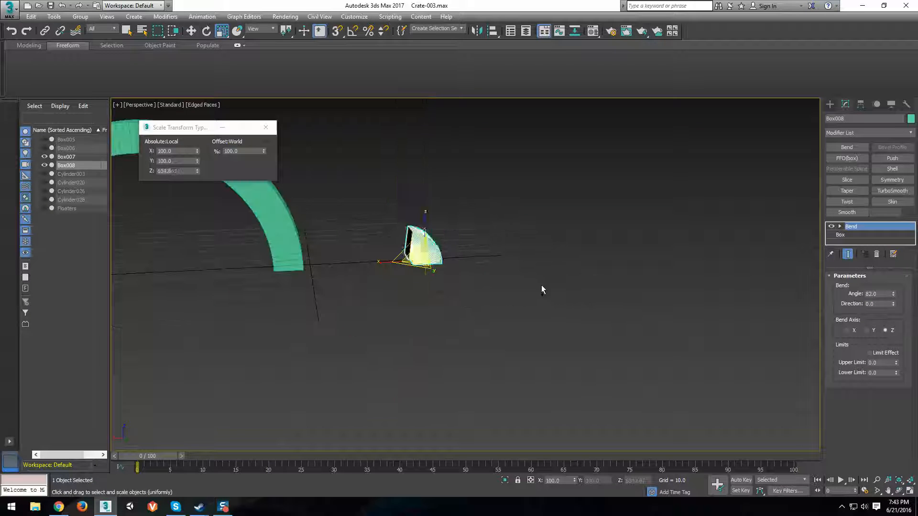
key(ctrl+y)
key(ctrl+z)
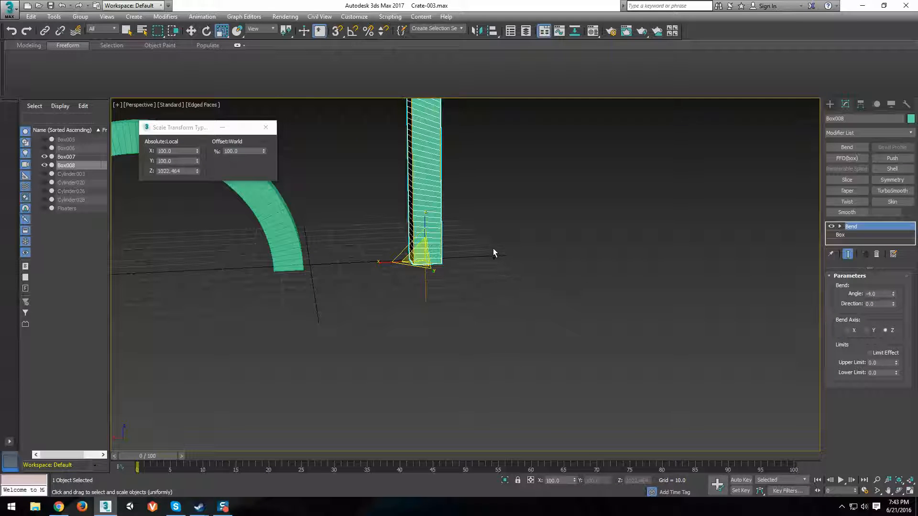
scroll(446, 268, down, 5)
scroll(457, 239, up, 2)
key(ctrl+z)
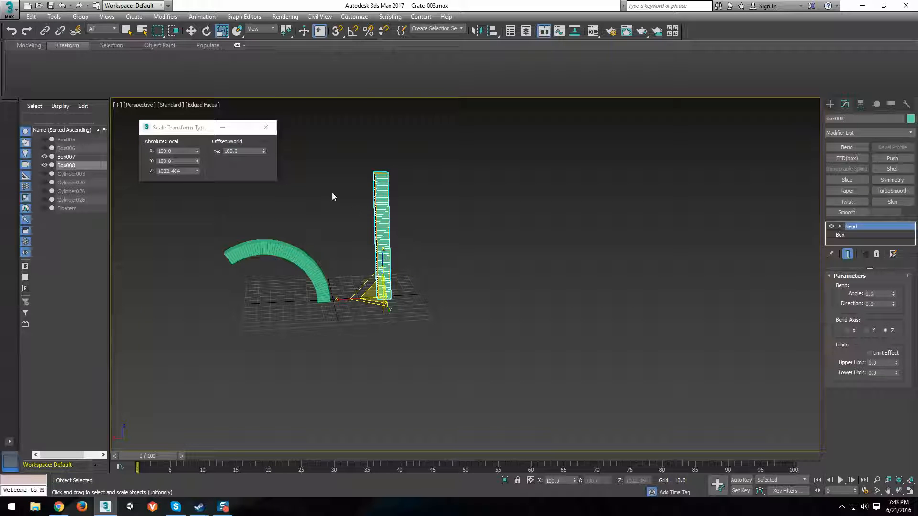
click(274, 128)
Step: Compare the bent original with the straight scaled copy from several angles, selecting each to check its Bend settings
scroll(357, 294, up, 5)
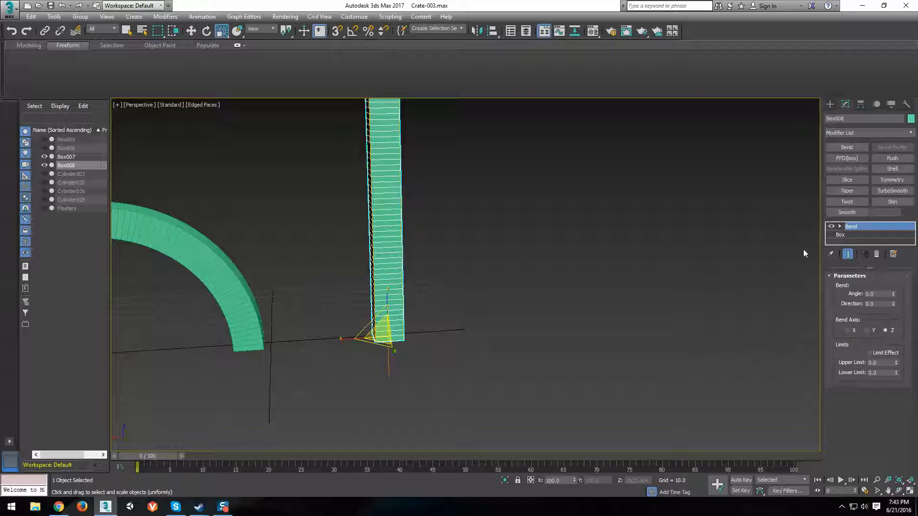
alt+middle_drag(576, 276, 512, 295)
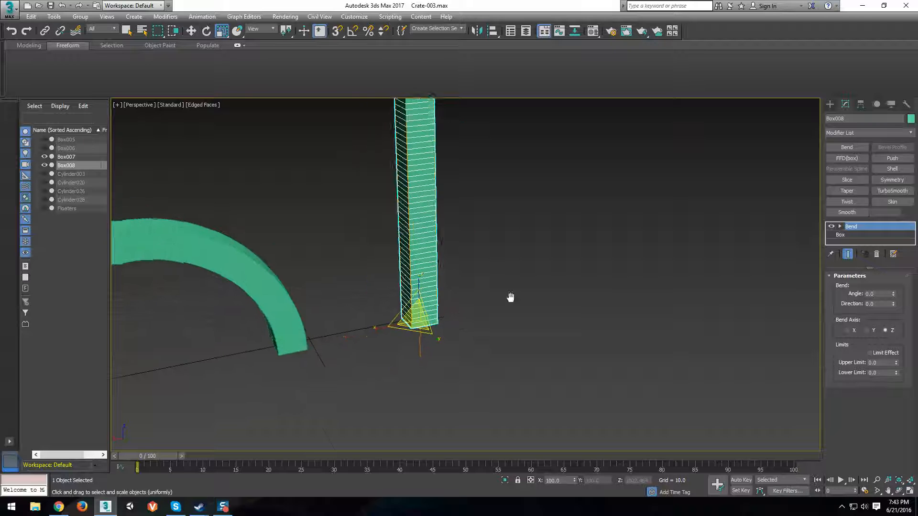
scroll(512, 295, down, 3)
click(375, 306)
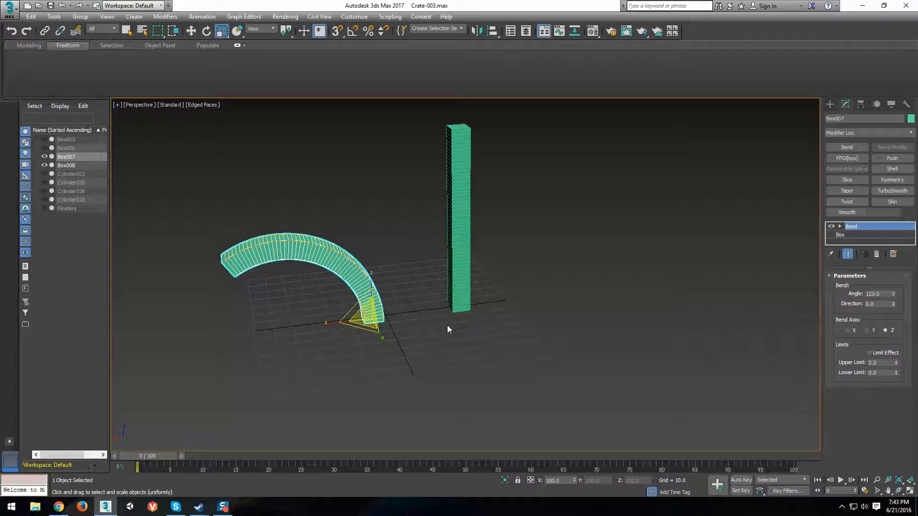
alt+middle_drag(447, 329, 483, 300)
scroll(483, 299, up, 5)
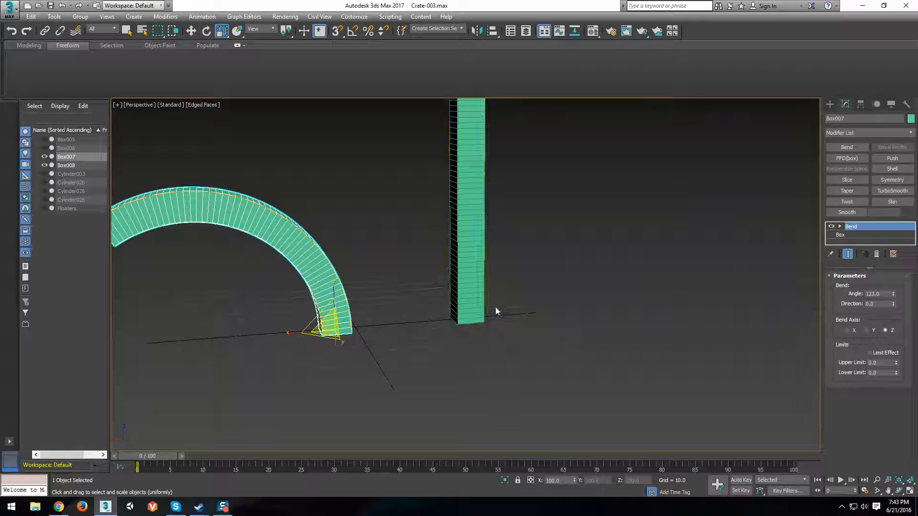
click(473, 291)
alt+middle_drag(252, 313, 490, 329)
alt+middle_drag(443, 374, 332, 330)
click(337, 308)
click(362, 314)
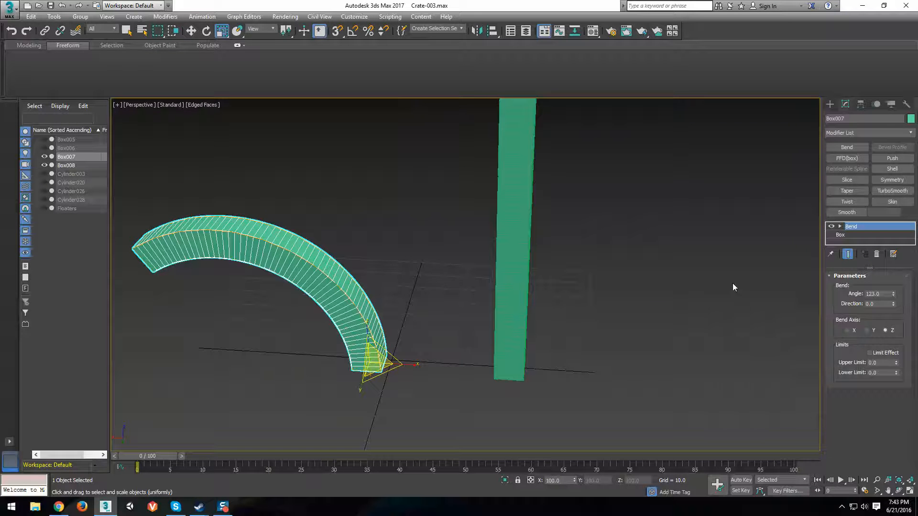
Step: Remove the Bend modifier from the bent true-size box and reduce the height segments of both boxes to 1
click(877, 254)
alt+middle_drag(478, 311, 420, 327)
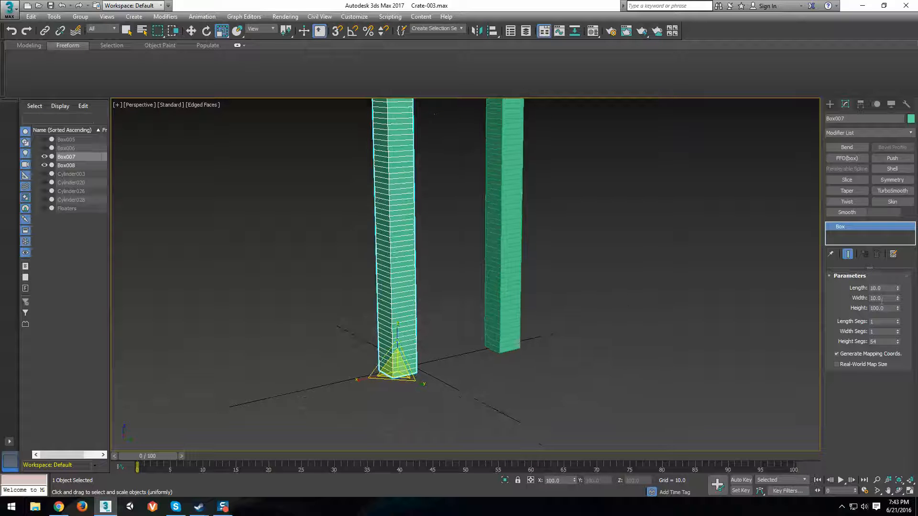
click(517, 287)
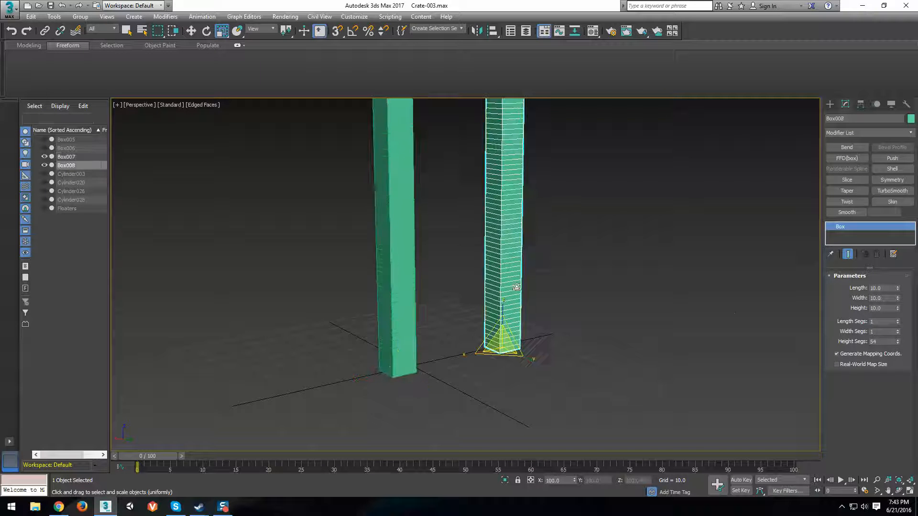
right_click(898, 343)
click(396, 281)
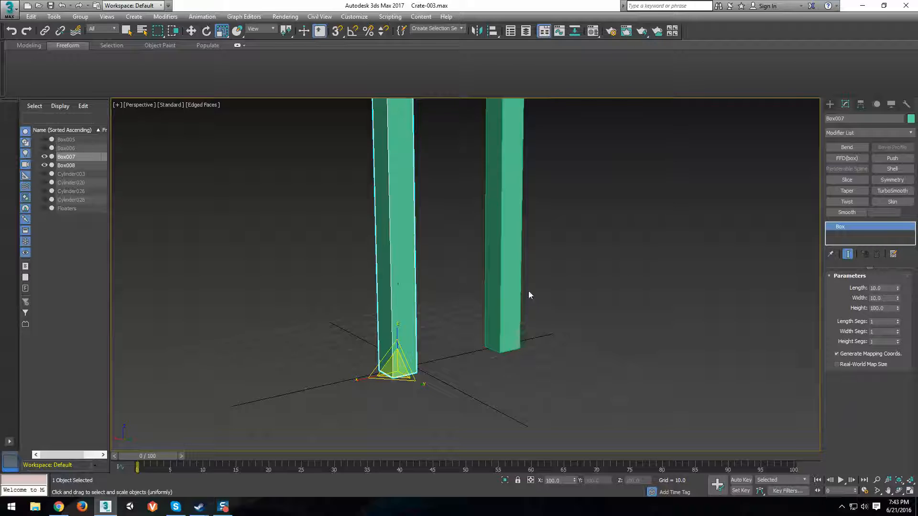
alt+middle_drag(529, 291, 538, 340)
scroll(538, 340, down, 4)
scroll(538, 341, up, 4)
middle_drag(570, 368, 553, 346)
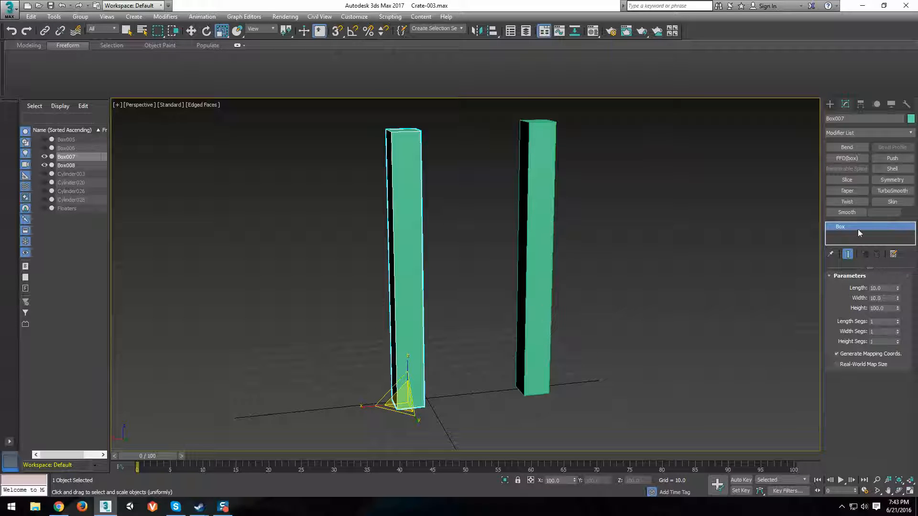
Step: Add an Unwrap UVW modifier to the true-size box and open its UV editor beside the box
click(880, 134)
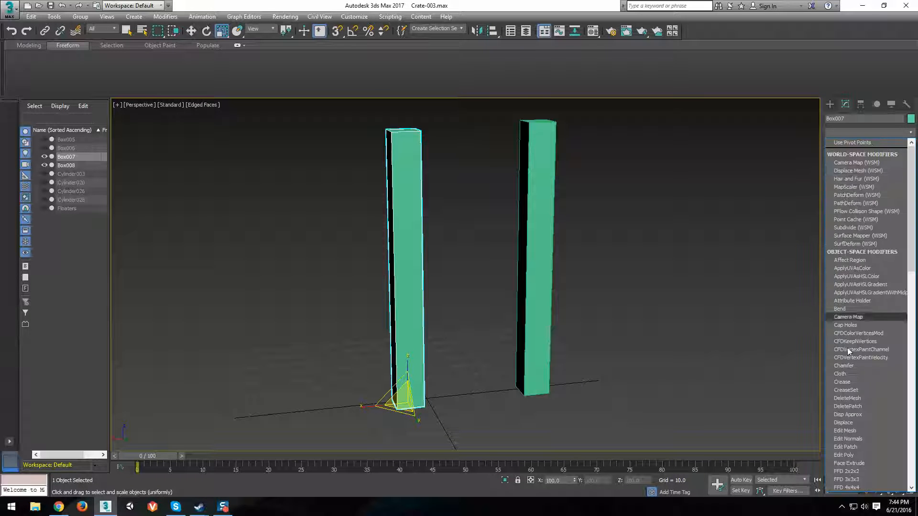
scroll(859, 418, down, 11)
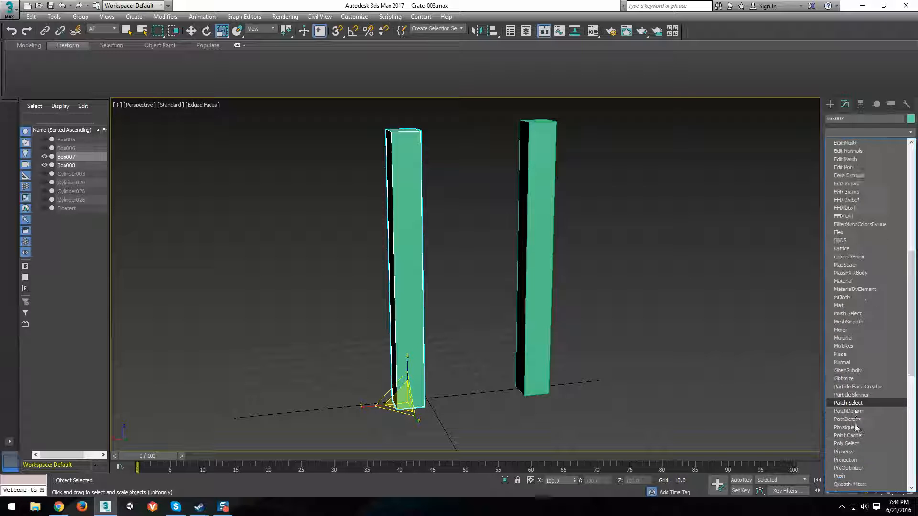
scroll(853, 426, down, 12)
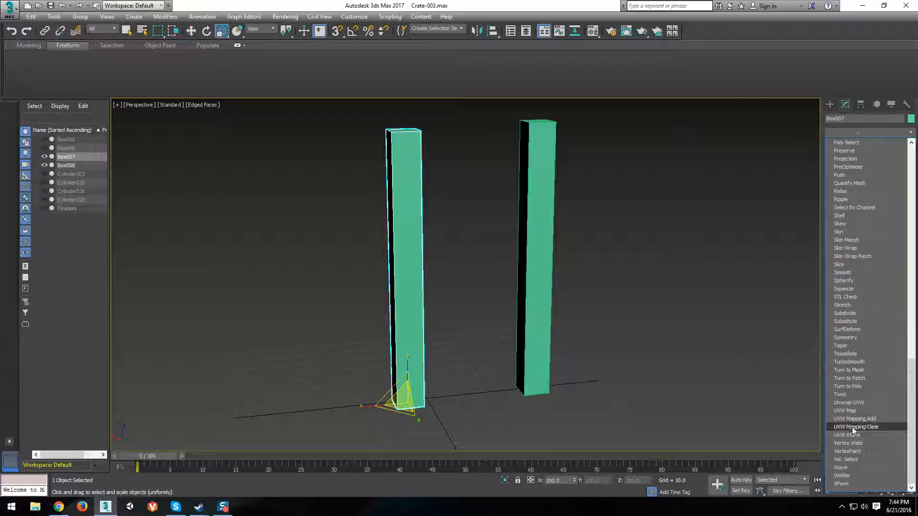
click(849, 403)
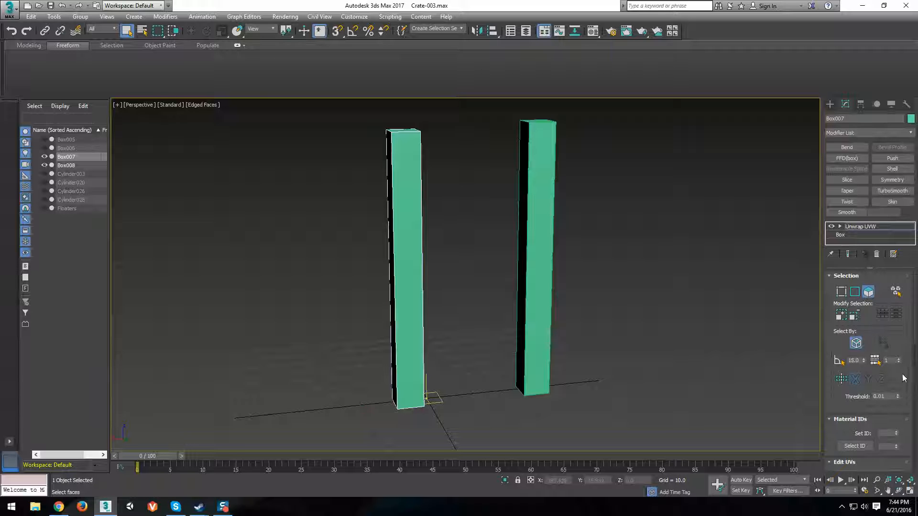
scroll(905, 371, down, 4)
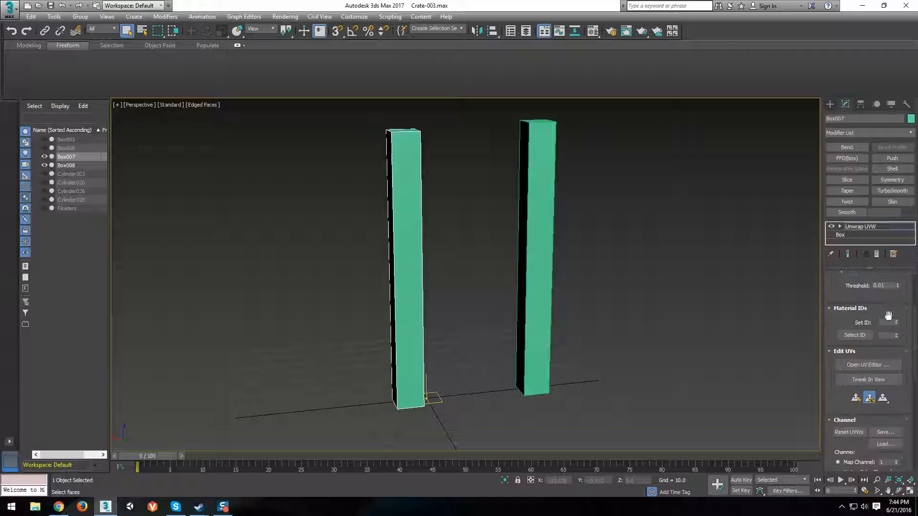
click(871, 364)
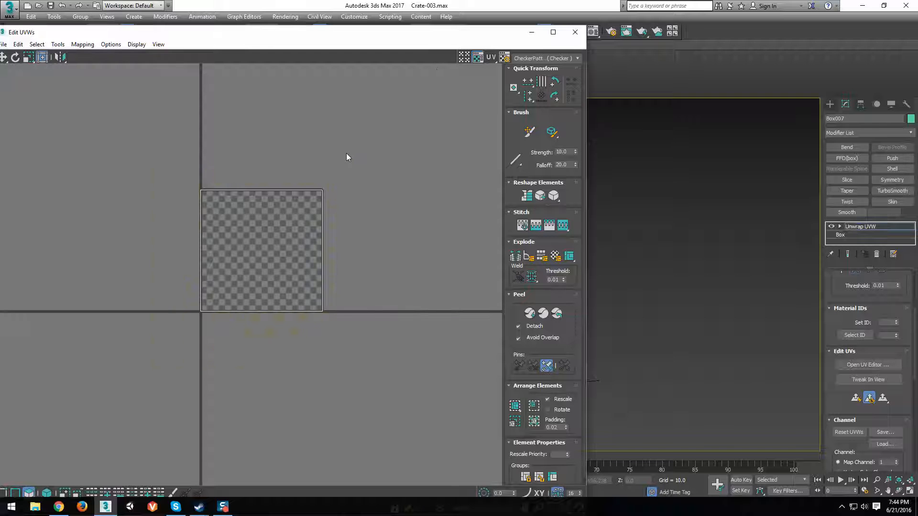
scroll(354, 158, down, 2)
middle_drag(670, 242, 895, 251)
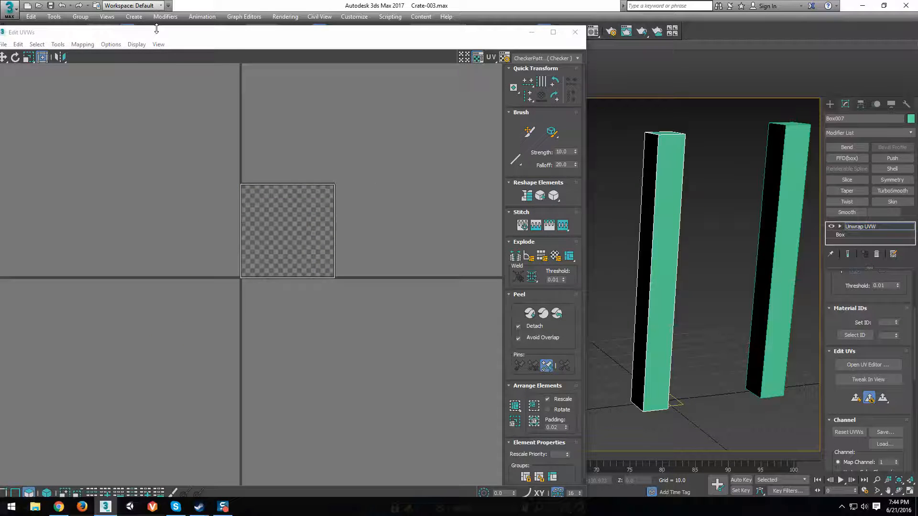
drag(157, 29, 178, 30)
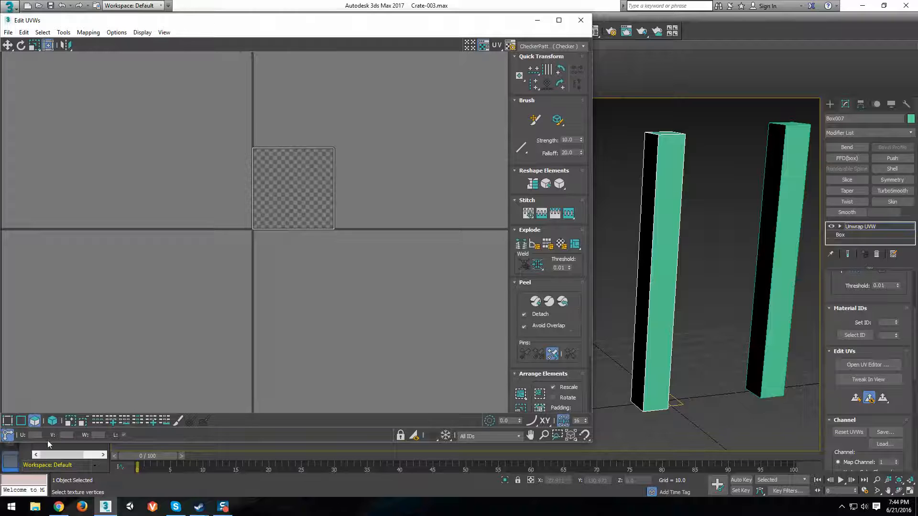
Step: Apply Flatten Mapping to the true-size box's UVs and hide the checker background in the UV editor
click(88, 33)
click(103, 45)
click(134, 66)
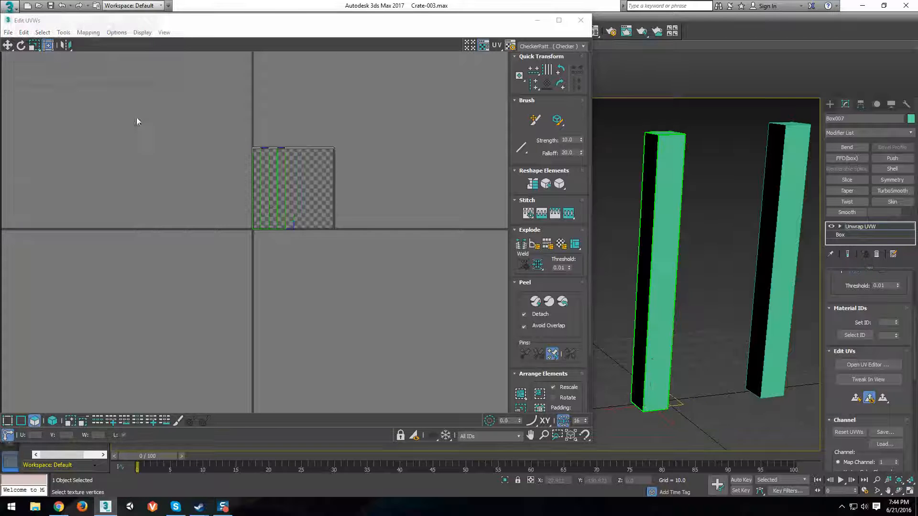
scroll(342, 148, up, 5)
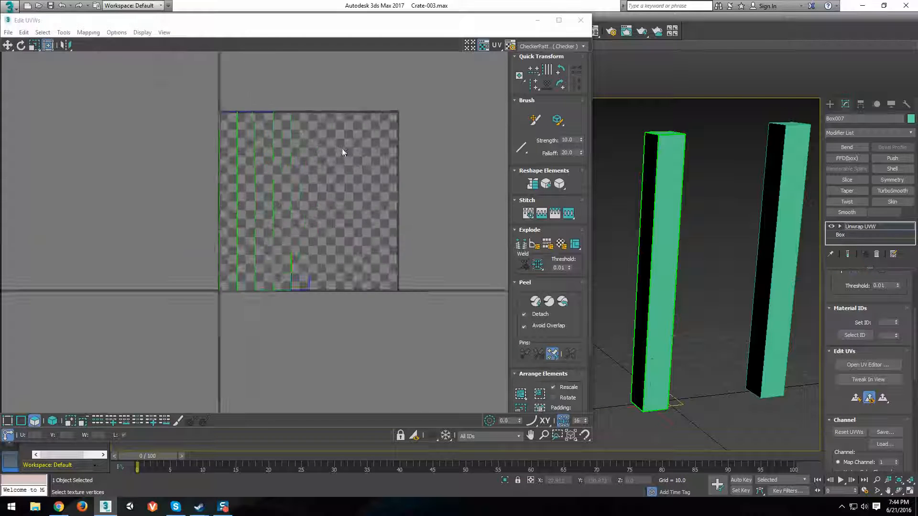
click(471, 47)
scroll(320, 199, down, 2)
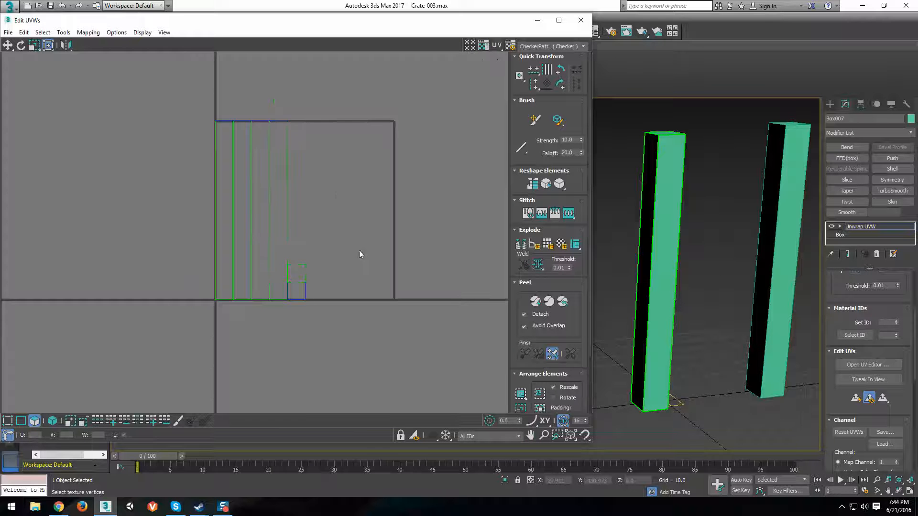
Step: Move the flattened UV faces apart and select long side strips to match them with the true-size box's sides
middle_drag(360, 251, 312, 250)
drag(244, 300, 312, 238)
click(314, 253)
drag(229, 225, 167, 204)
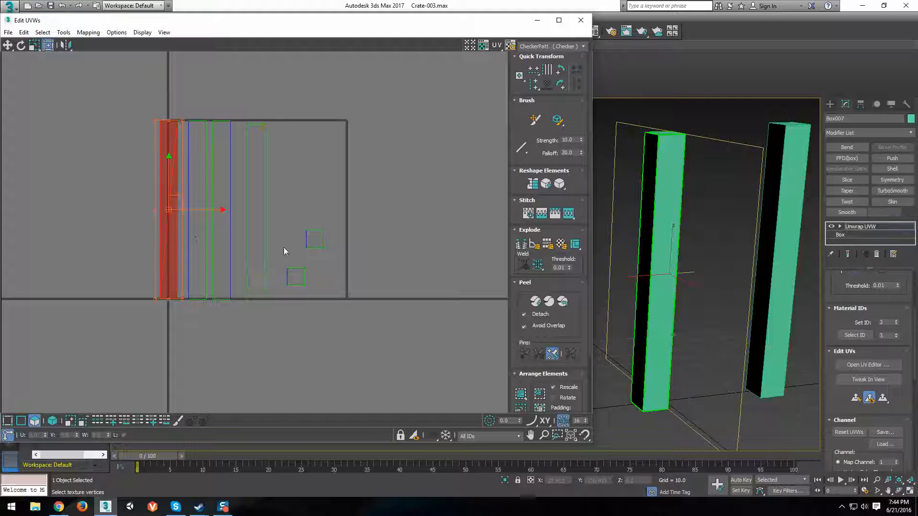
click(258, 288)
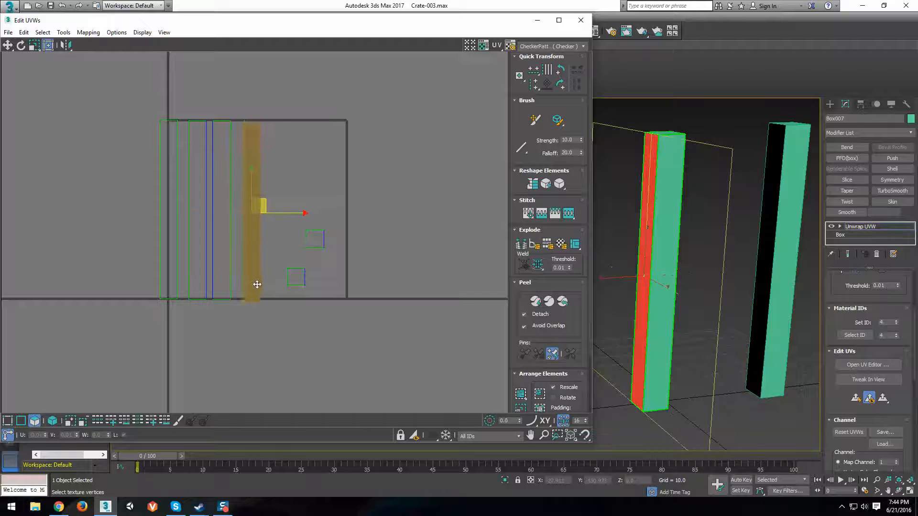
click(287, 259)
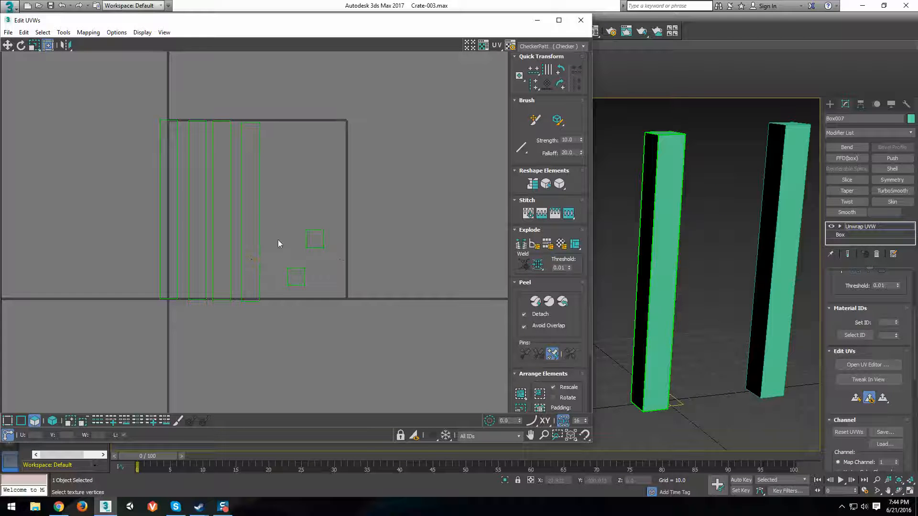
click(251, 240)
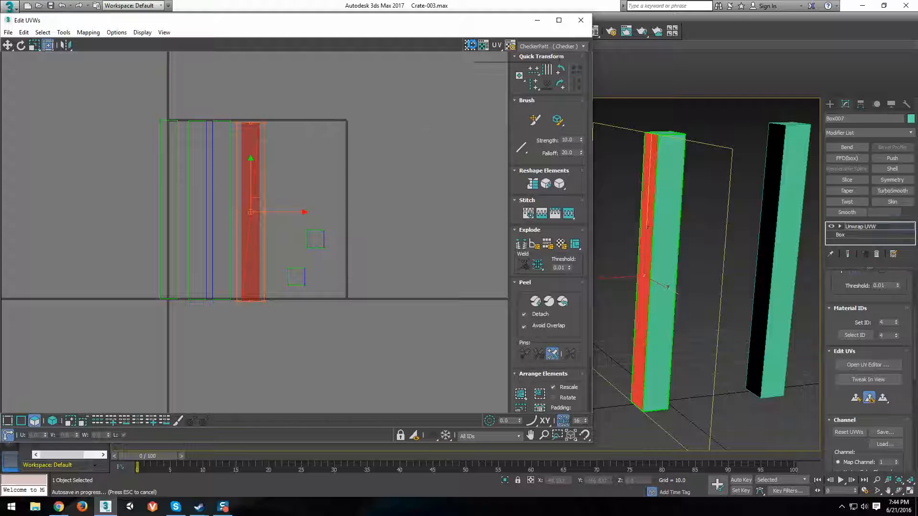
Step: Display the UV_Checker.png texture checker on the true-size box and inspect its pattern up close
click(526, 46)
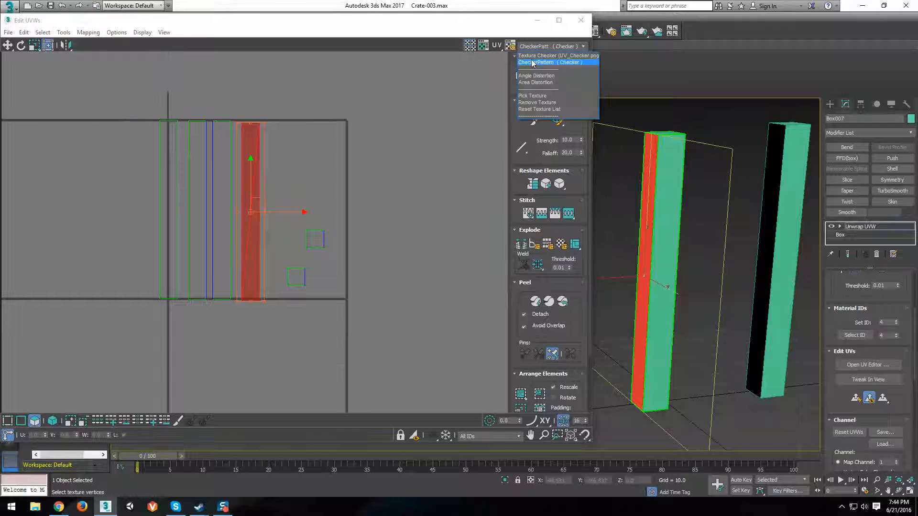
click(533, 58)
scroll(676, 254, up, 5)
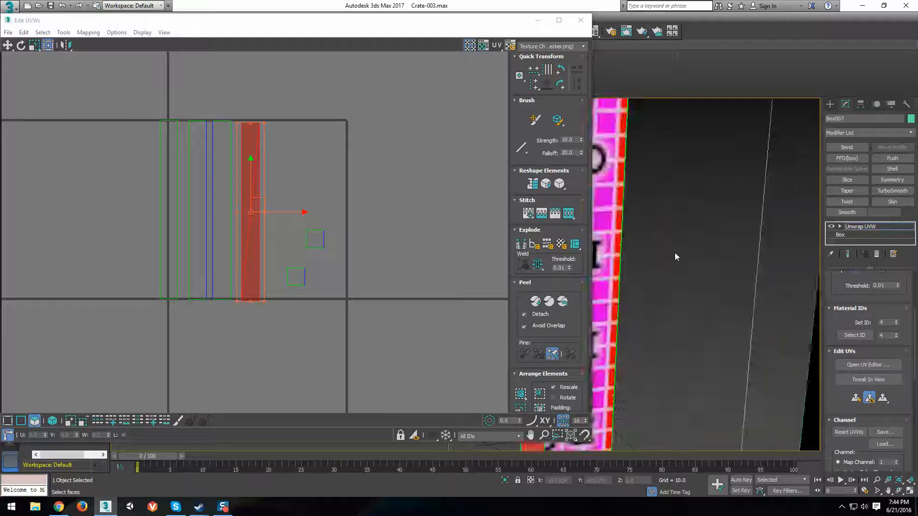
scroll(676, 254, down, 2)
middle_drag(675, 252, 406, 268)
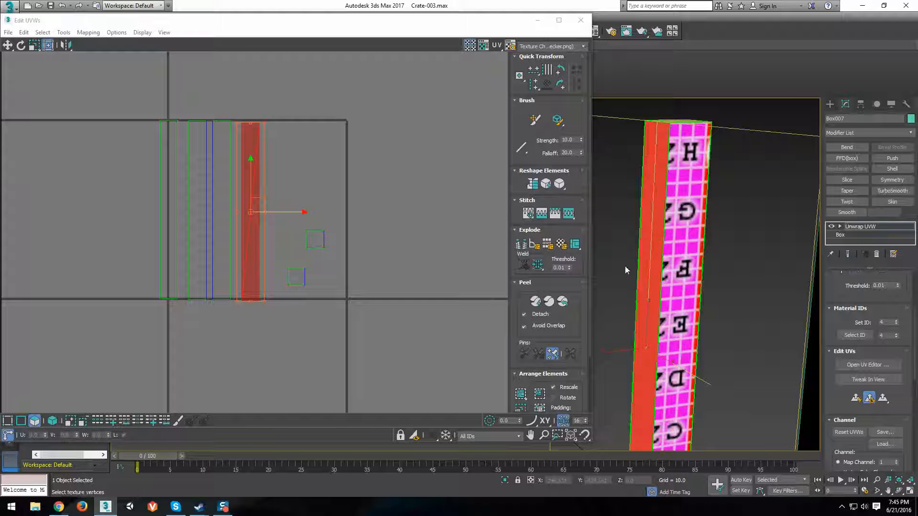
Step: Convert the unwrapped true-size box to an Editable Poly
middle_drag(514, 224, 666, 230)
scroll(569, 250, down, 1)
right_click(666, 230)
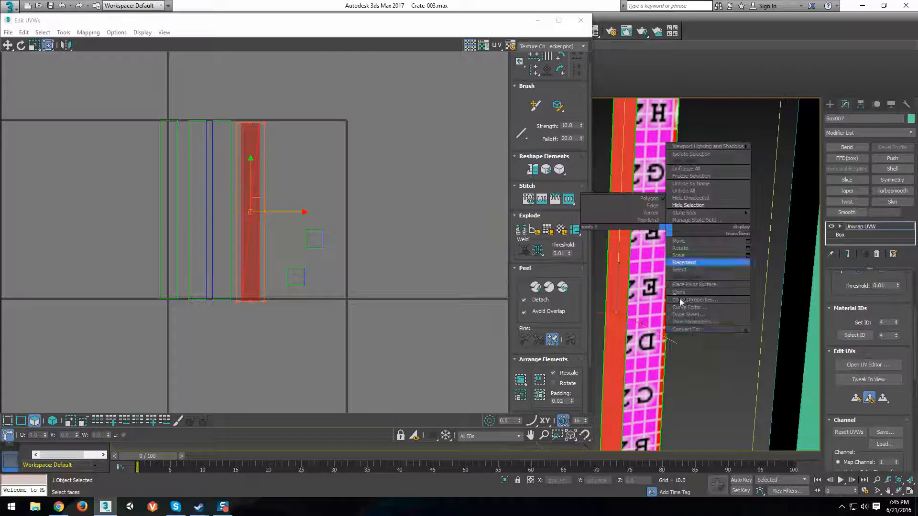
mouse_move(694, 329)
click(803, 336)
scroll(659, 280, down, 4)
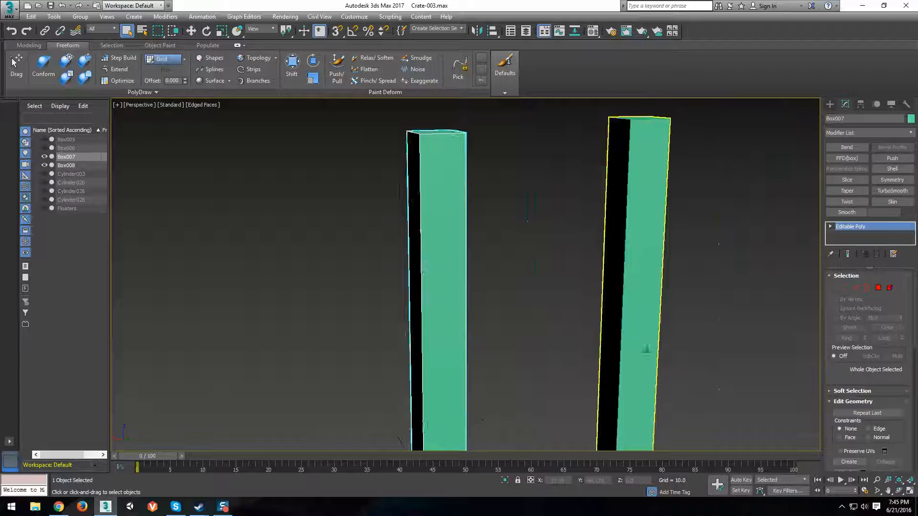
Step: Set the scaled copy's absolute local Z scale to exactly 1000 and close the scale dialog
click(659, 279)
middle_drag(713, 375, 658, 335)
scroll(658, 335, down, 3)
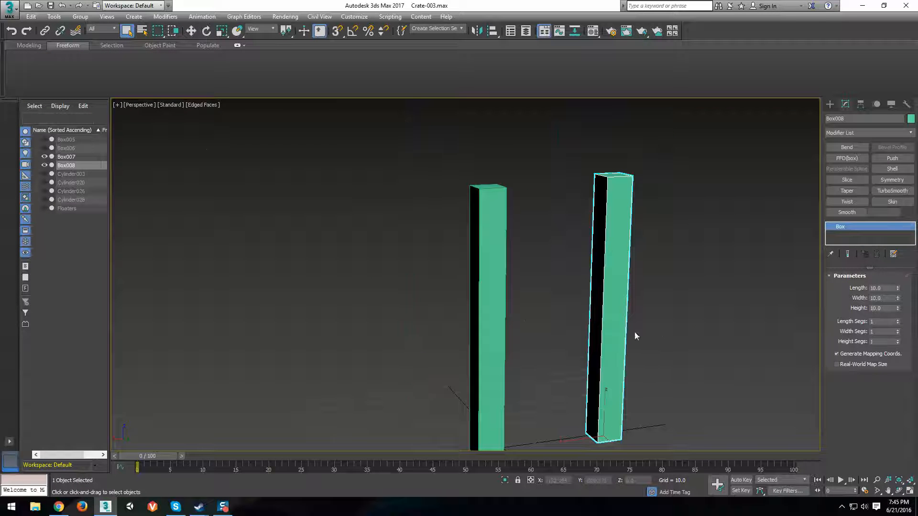
key(r)
right_click(222, 31)
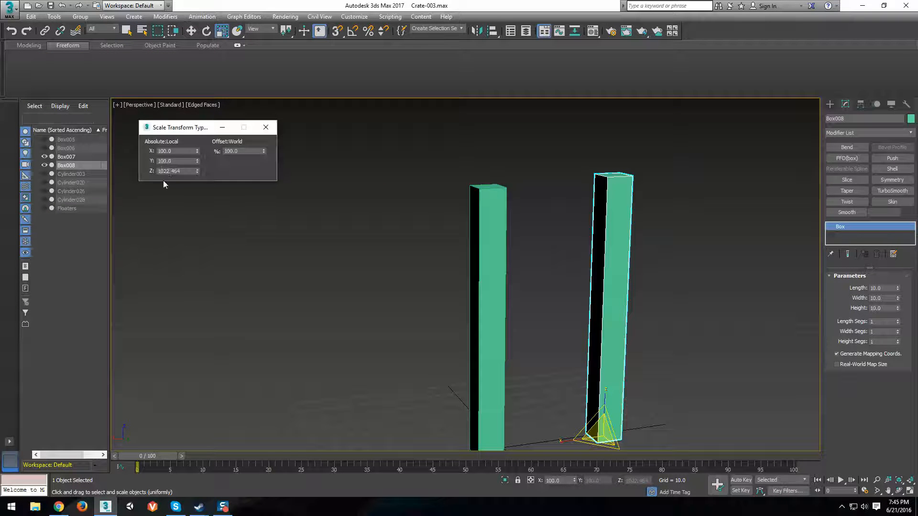
double_click(185, 169)
text(1000)
key(Return)
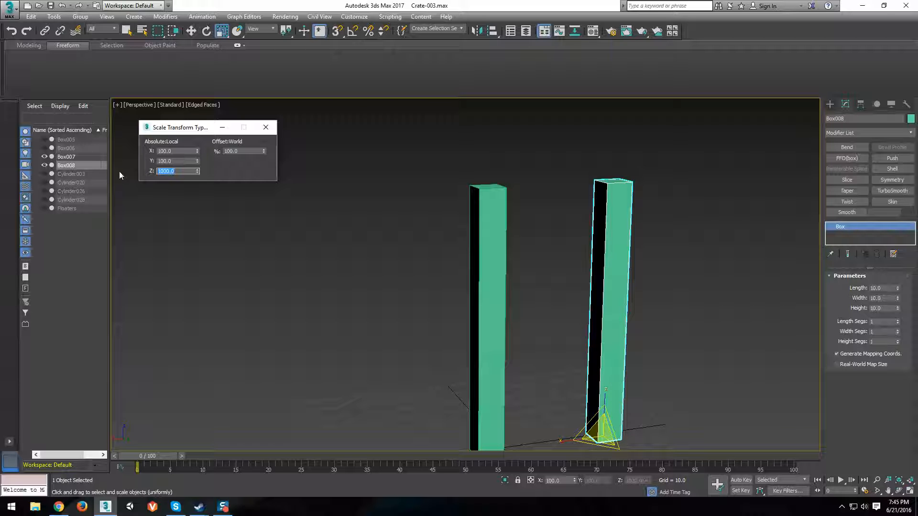
click(266, 127)
Step: Add an Unwrap UVW modifier to the scaled copy and open its UV editor
middle_drag(691, 257, 608, 270)
click(900, 204)
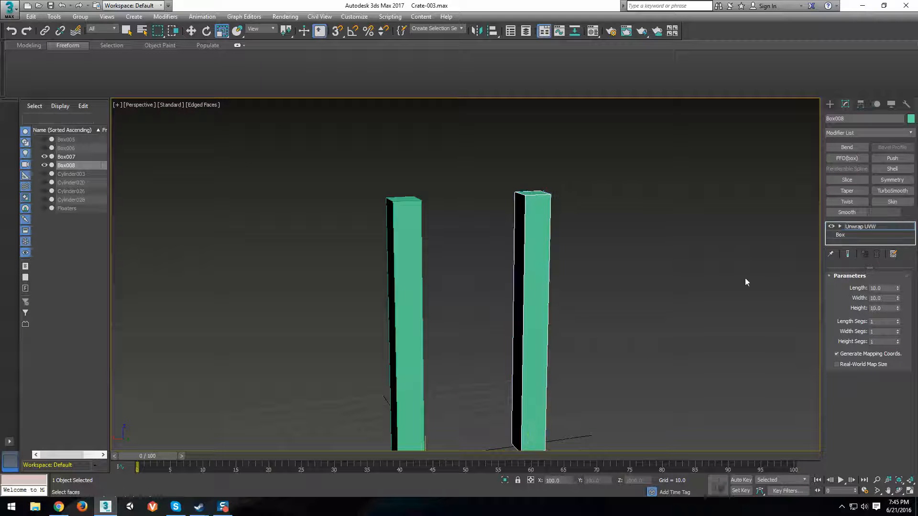
drag(827, 398, 828, 287)
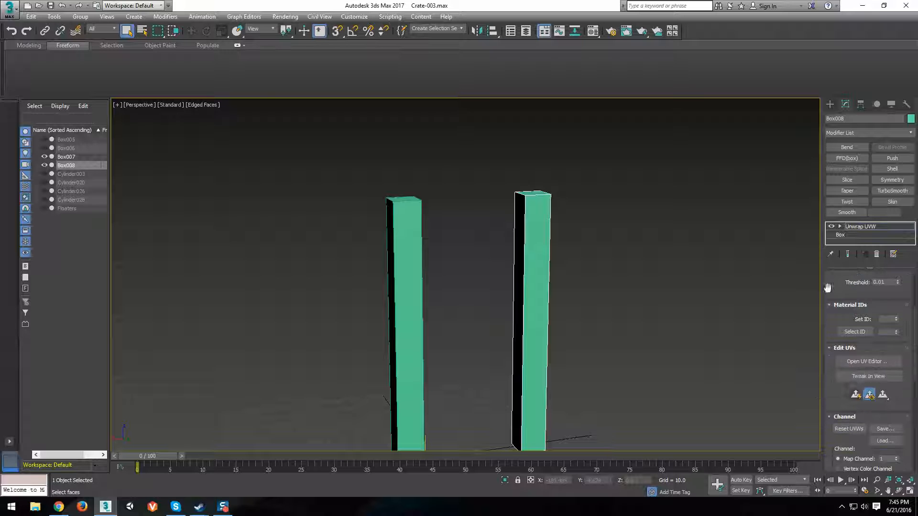
click(862, 363)
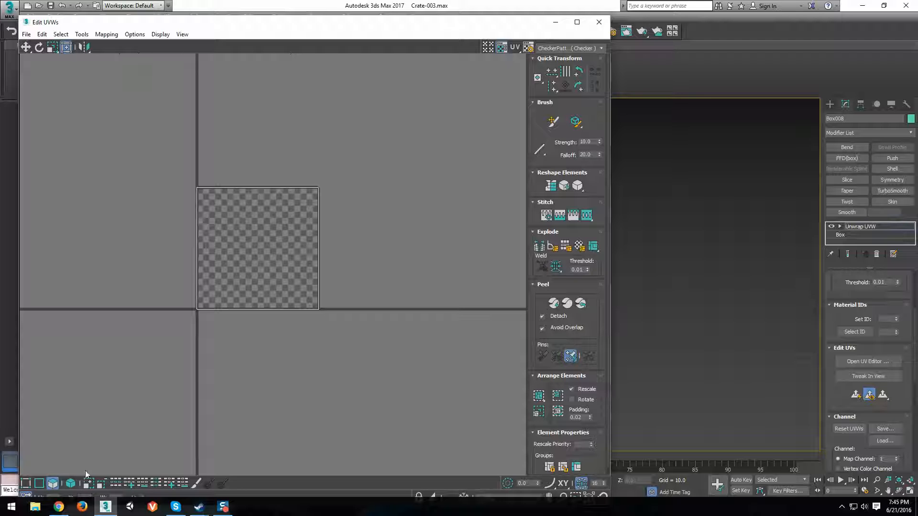
Step: Apply Flatten Mapping to the scaled copy's UVs and hide the checker background in the UV editor
click(104, 32)
click(123, 45)
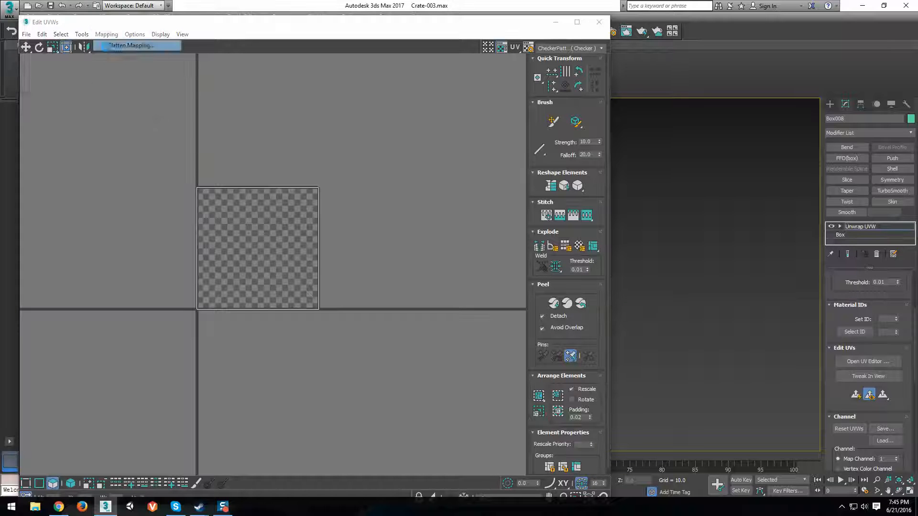
click(128, 66)
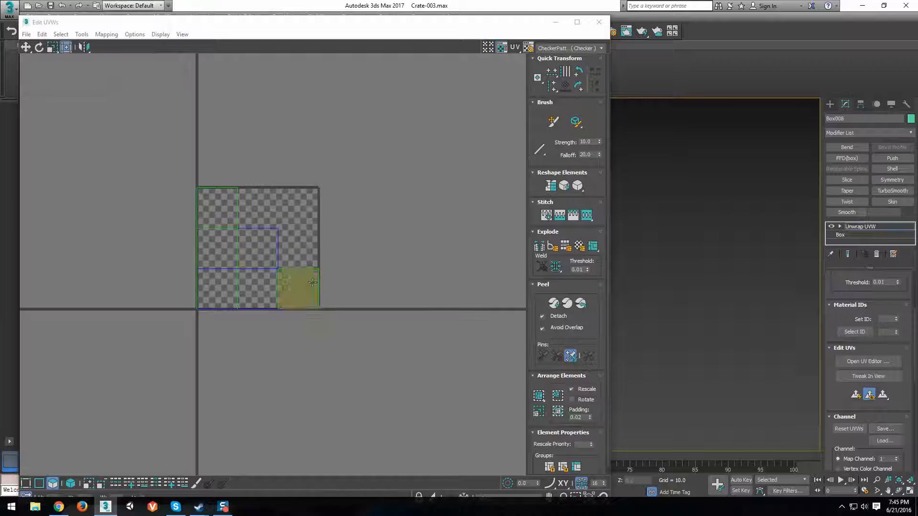
click(501, 48)
Step: Select individual UV faces of the scaled copy and compare their proportions with the corresponding sides of the box
click(257, 242)
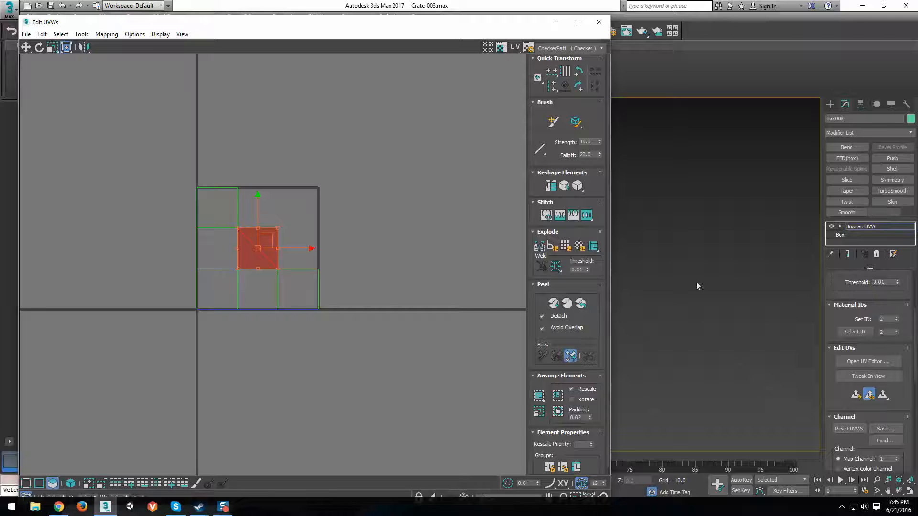
key(z)
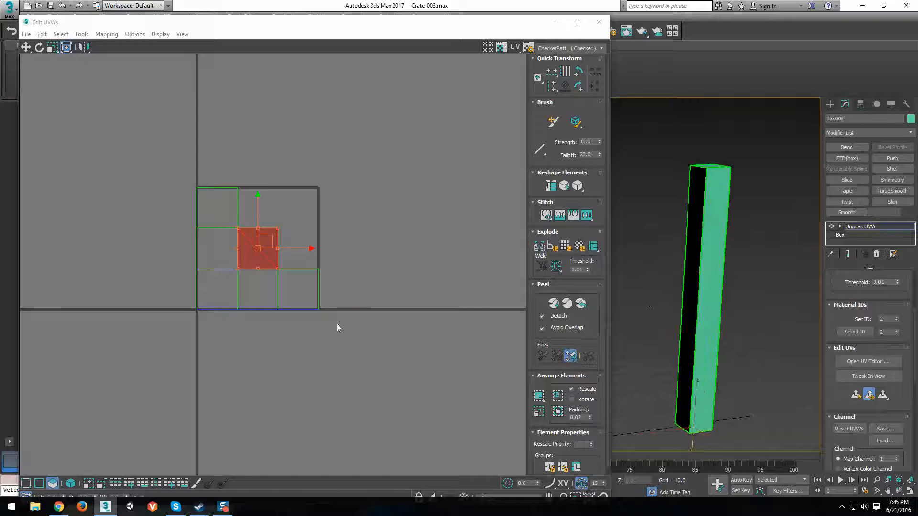
click(298, 289)
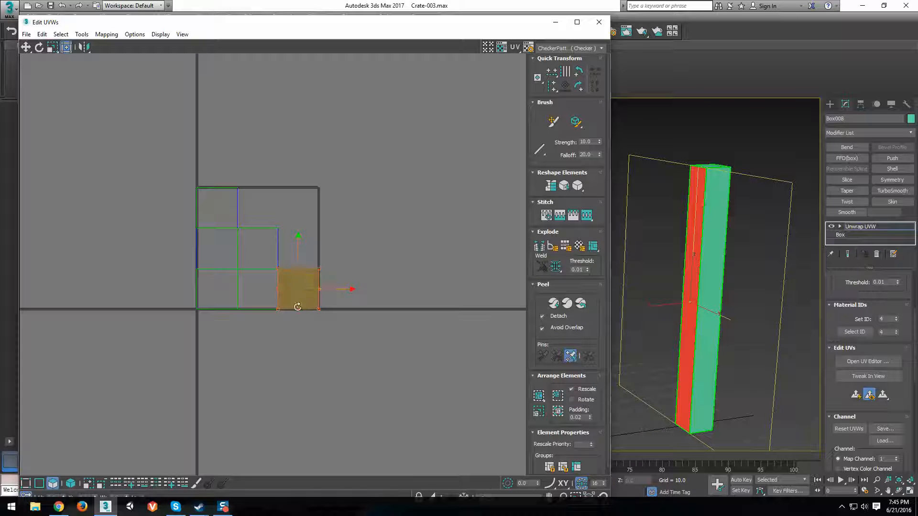
Step: Shift the selected UV face aside and display the UV_Checker.png texture checker on the scaled copy
drag(311, 283, 327, 279)
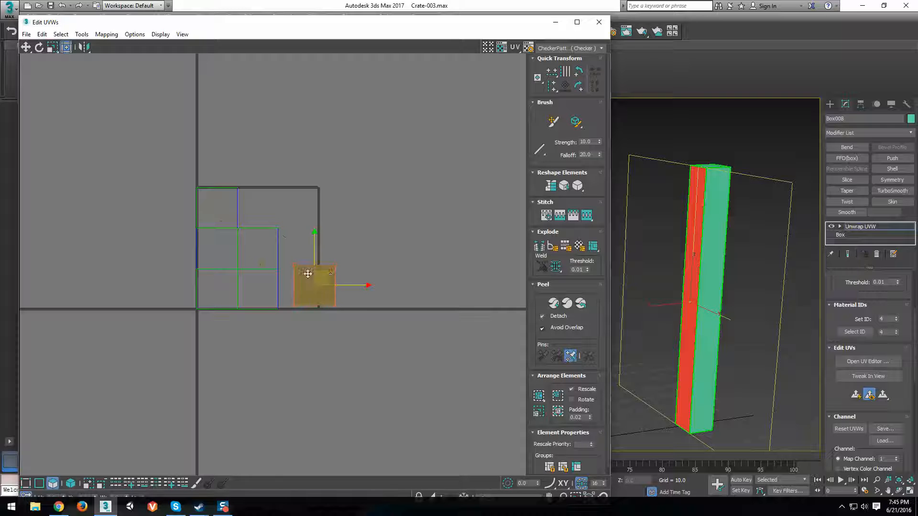
click(557, 49)
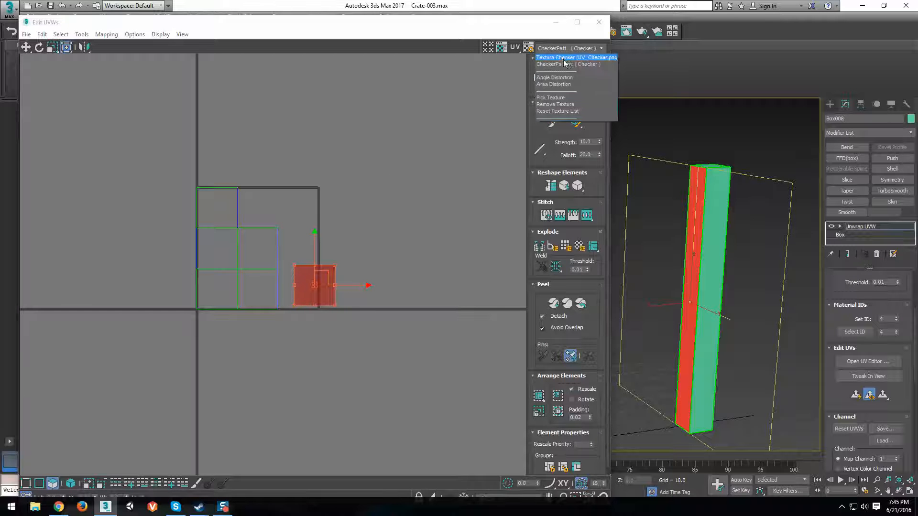
click(564, 62)
scroll(740, 282, up, 5)
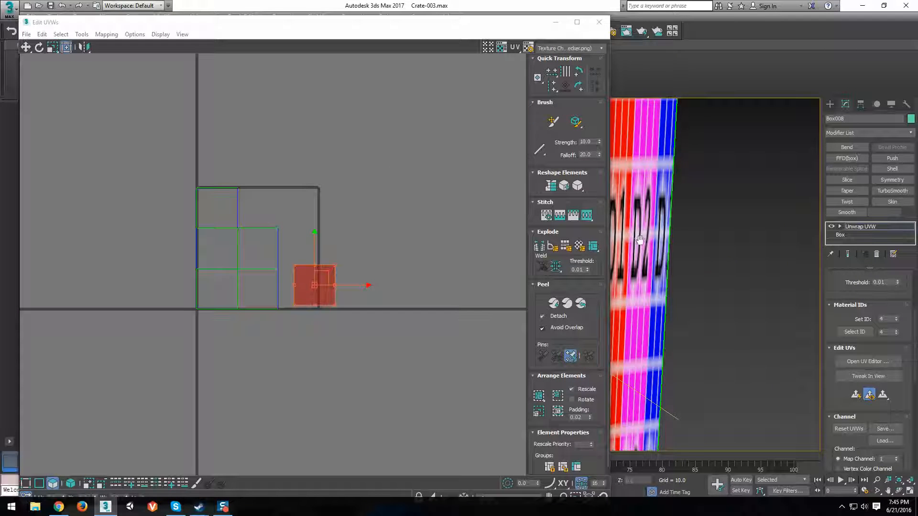
middle_drag(639, 240, 676, 257)
click(744, 208)
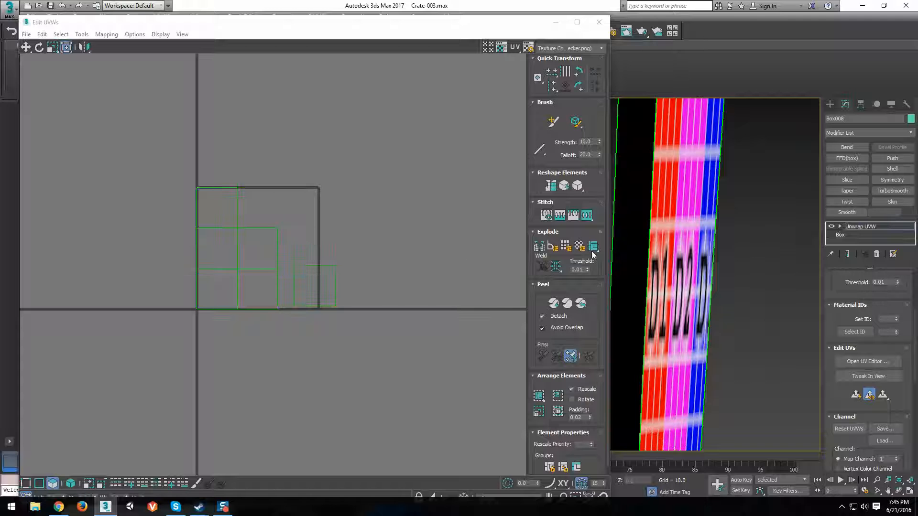
Step: Move the UV face of the copy's long side out of the layout and stretch it vertically to even out the checker pattern
click(682, 264)
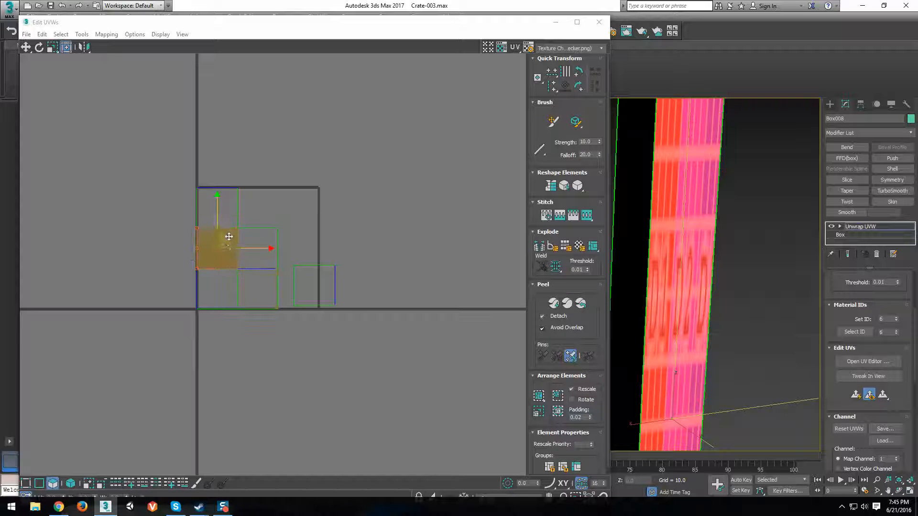
drag(229, 237, 419, 247)
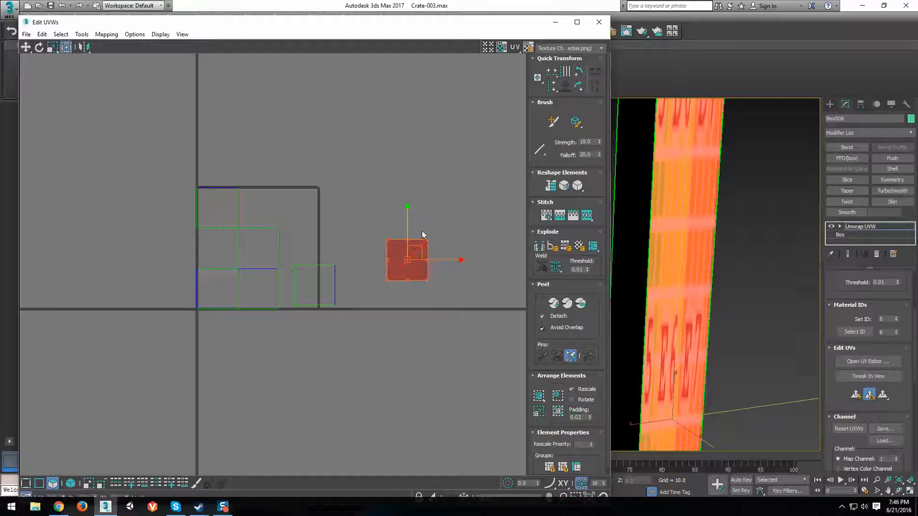
click(52, 47)
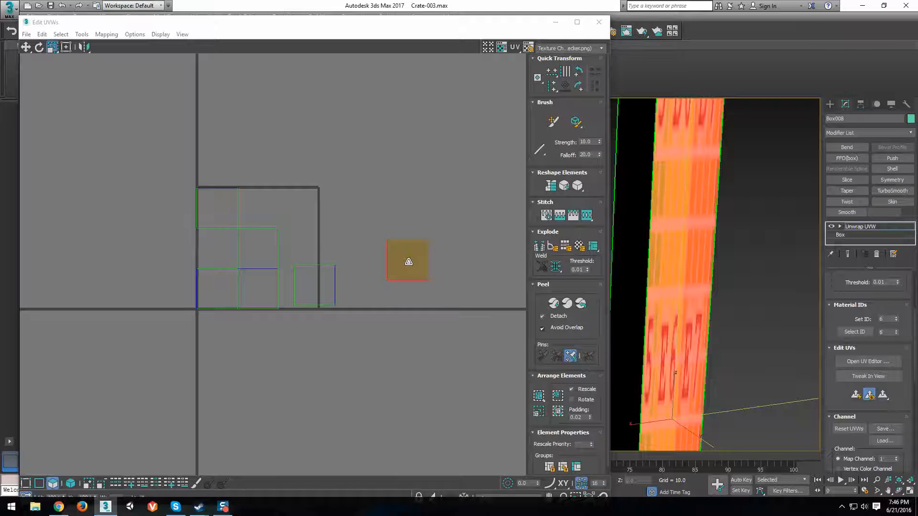
drag(410, 260, 396, 68)
click(473, 264)
scroll(463, 292, down, 3)
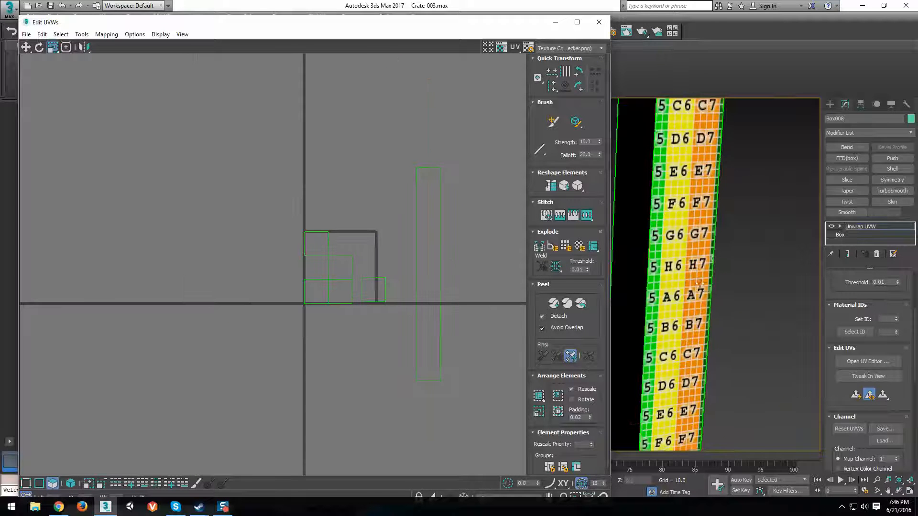
Step: Remove the Unwrap UVW modifier from the scaled copy and set its height segments to 56
scroll(717, 292, down, 4)
alt+middle_drag(730, 300, 638, 275)
click(877, 255)
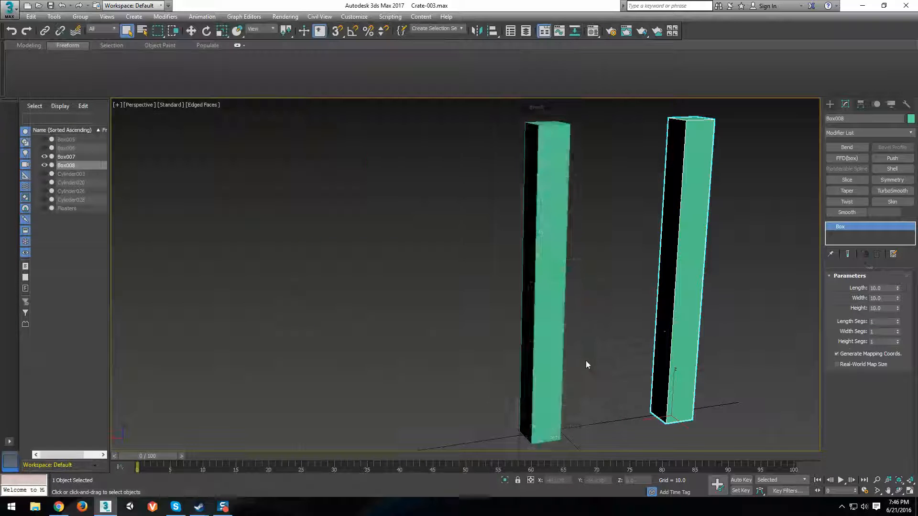
scroll(598, 363, down, 4)
scroll(618, 364, up, 3)
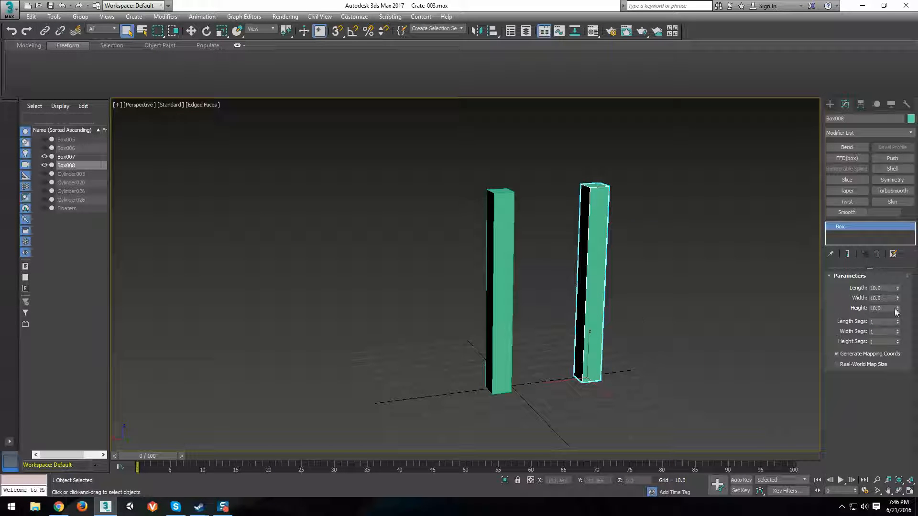
drag(898, 343, 890, 316)
alt+middle_drag(617, 347, 601, 354)
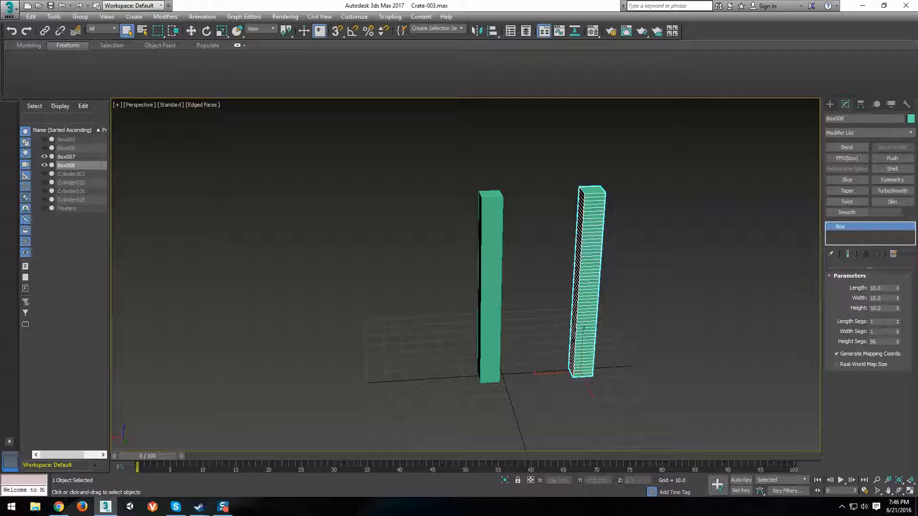
Step: Apply Reset XForm to the scaled copy and show its modifier stack
click(908, 106)
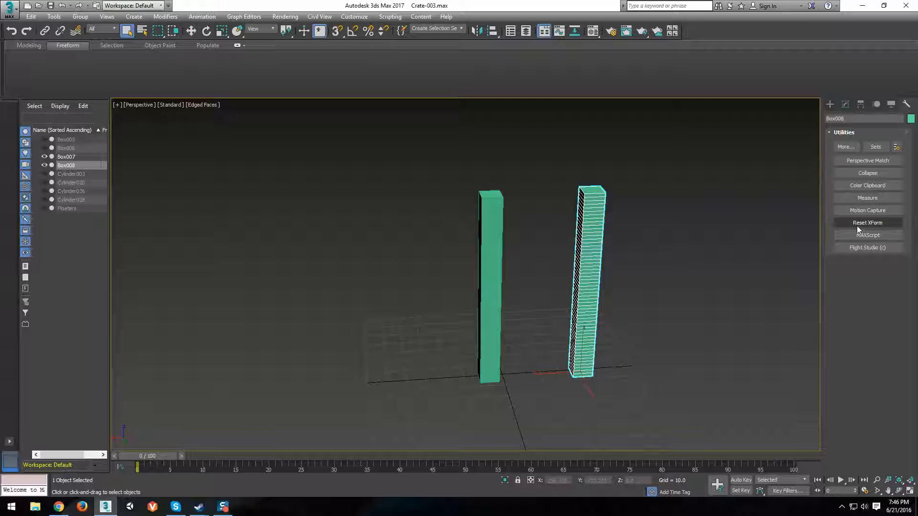
click(871, 224)
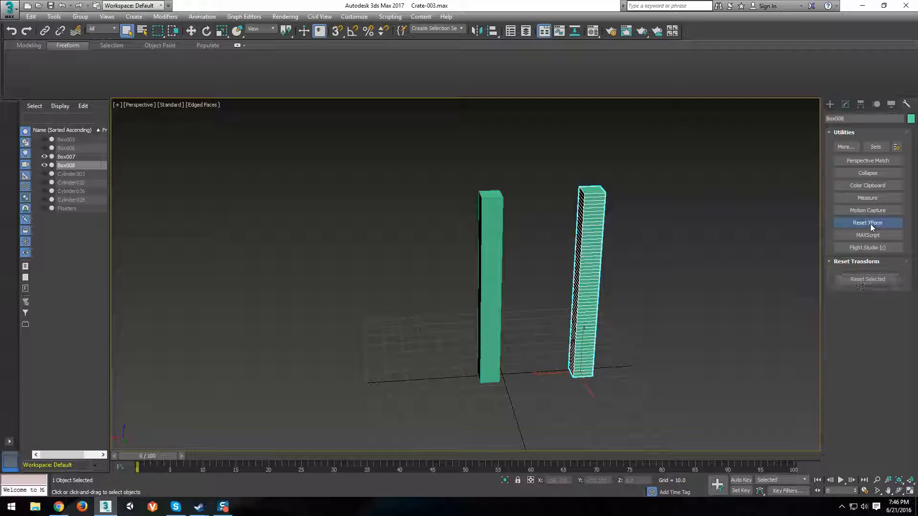
click(857, 282)
click(846, 105)
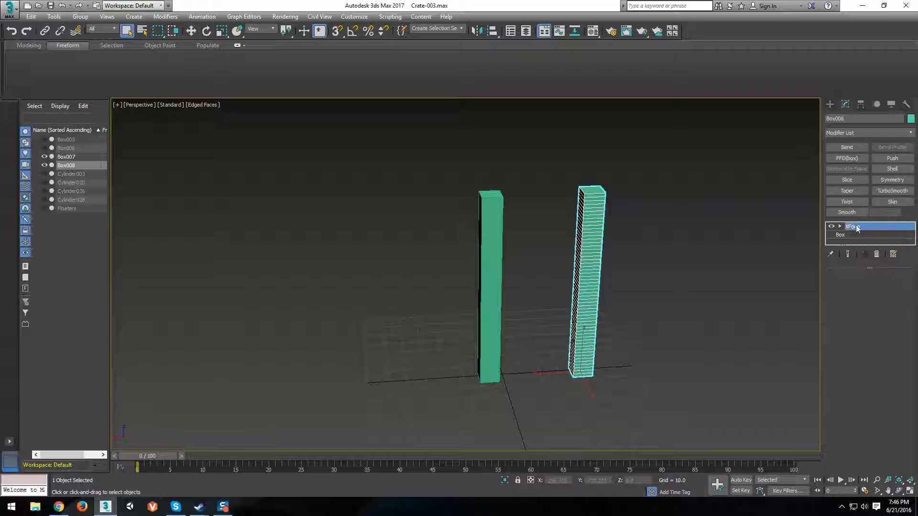
Step: Convert the reset copy to an Editable Poly
right_click(587, 236)
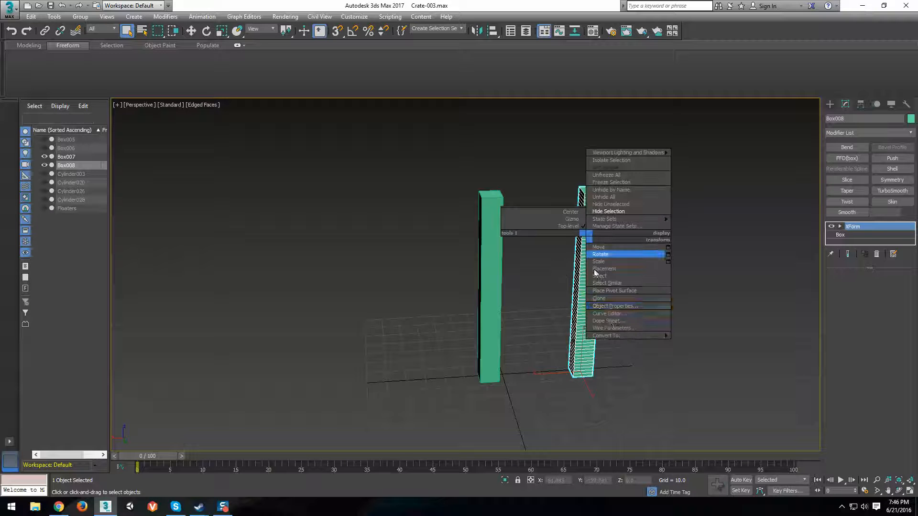
mouse_move(627, 336)
click(711, 344)
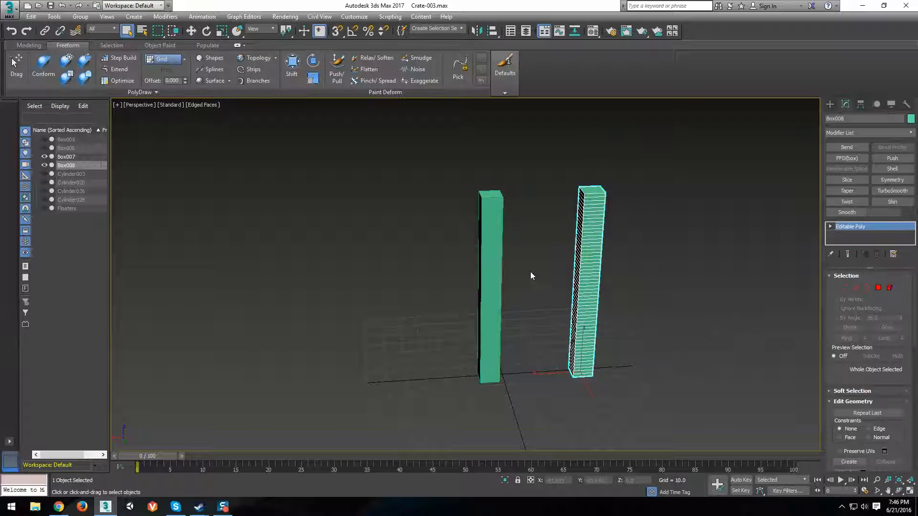
alt+middle_drag(530, 271, 574, 268)
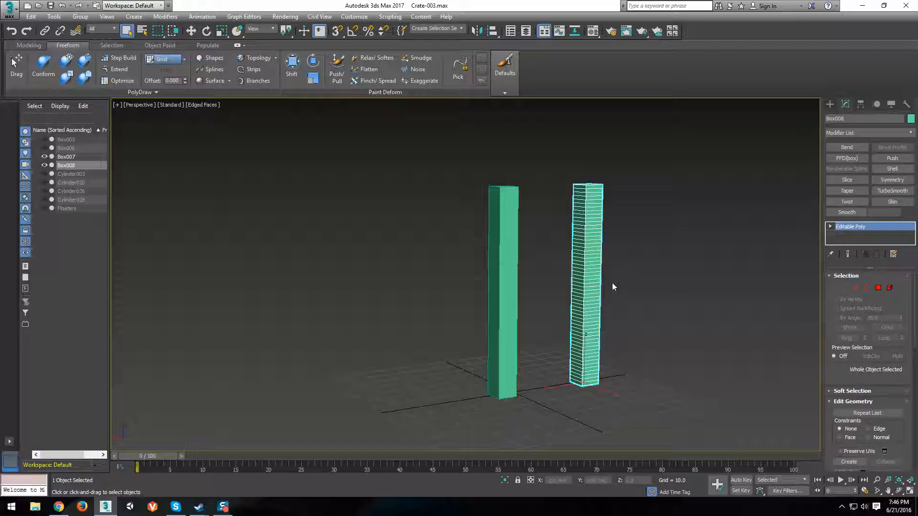
Step: Open the Scale Transform Type-In for the copy and check its absolute local scale values
click(222, 31)
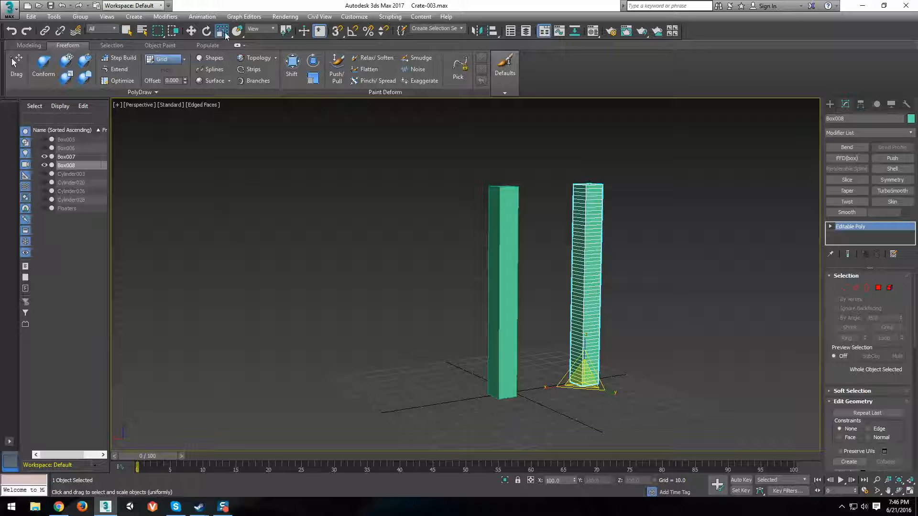
right_click(221, 30)
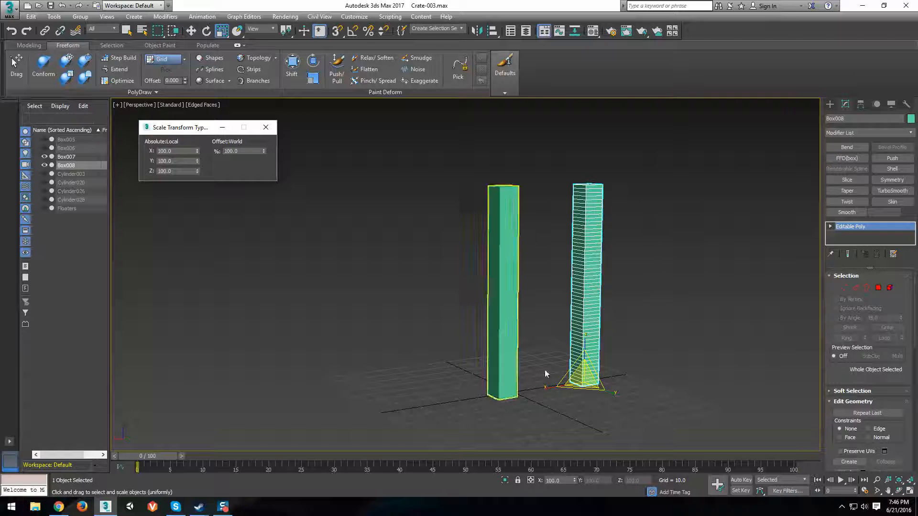
alt+middle_drag(545, 373, 596, 347)
scroll(584, 367, up, 3)
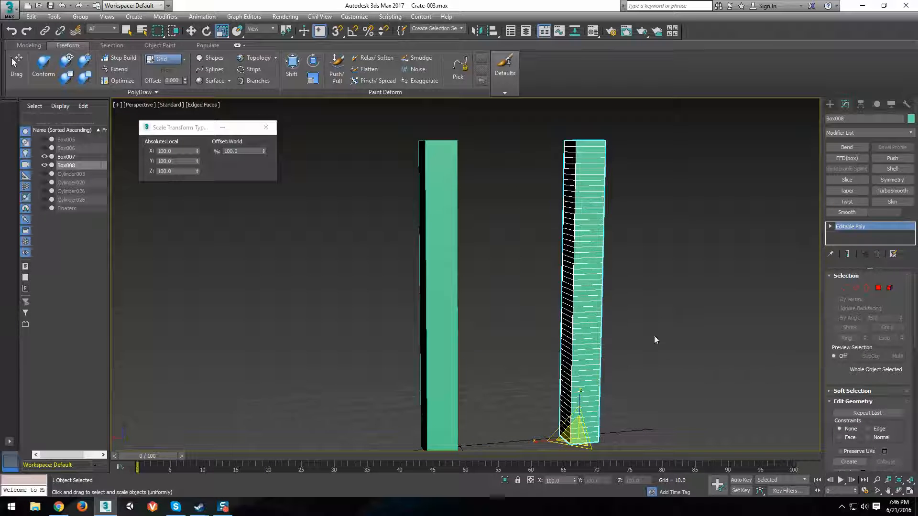
scroll(654, 340, down, 3)
Step: Try a Bend modifier with an angle of -32 on the copy, then remove it
click(847, 147)
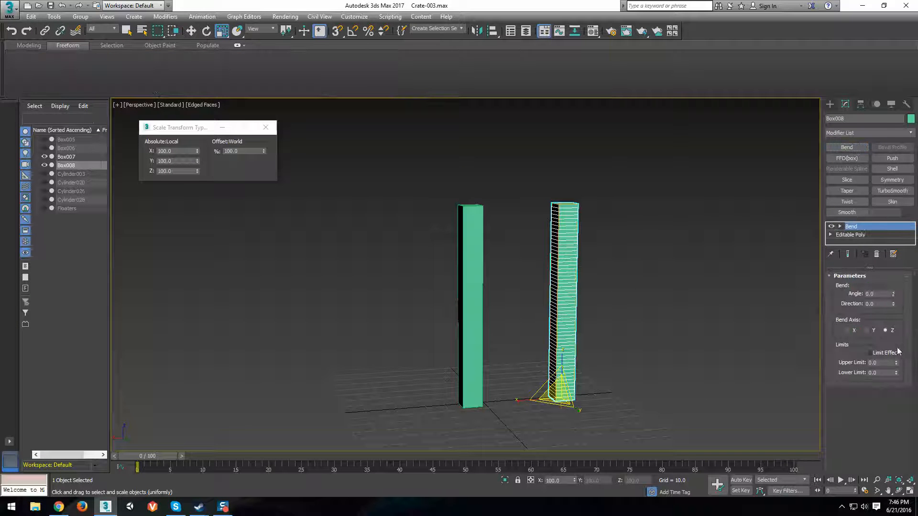
drag(893, 295, 873, 324)
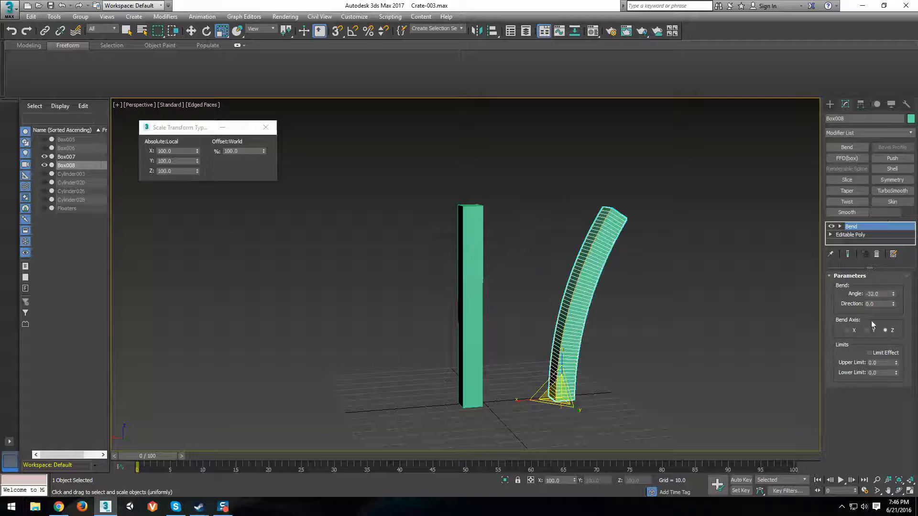
click(876, 256)
middle_drag(560, 305, 551, 310)
Step: Add Unwrap UVW to the copy, apply default Flatten Mapping in the UV editor, and close the editor
key(u)
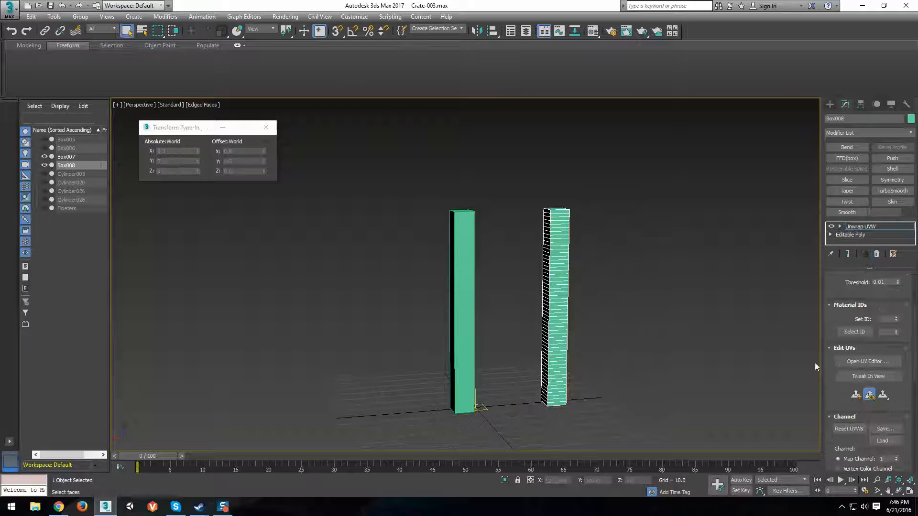
click(857, 364)
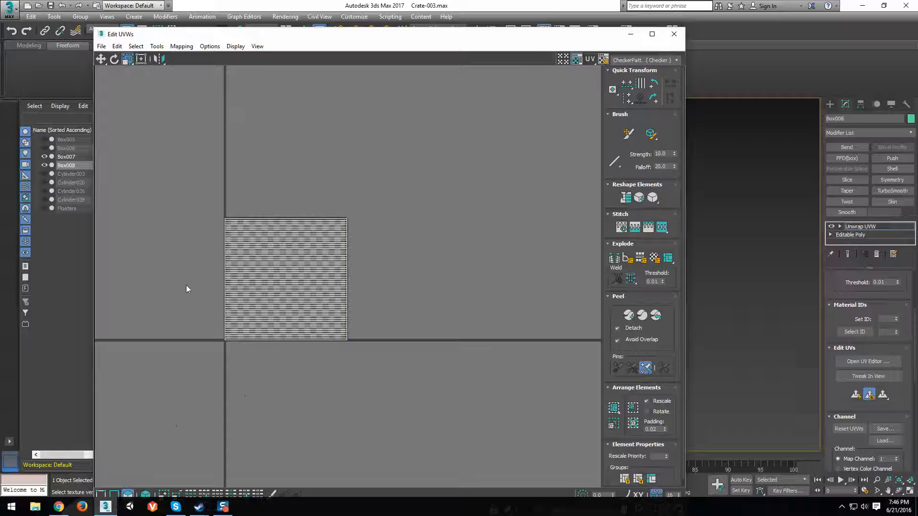
click(181, 46)
click(179, 56)
key(Return)
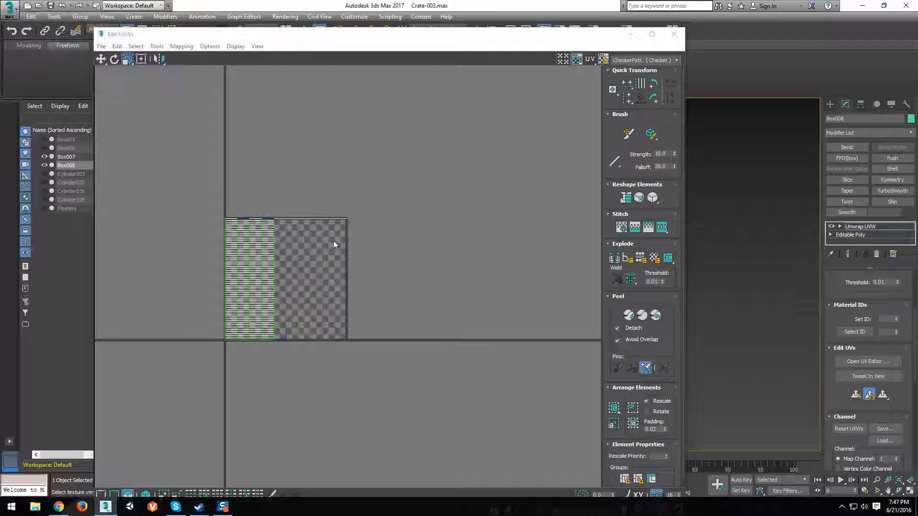
click(674, 34)
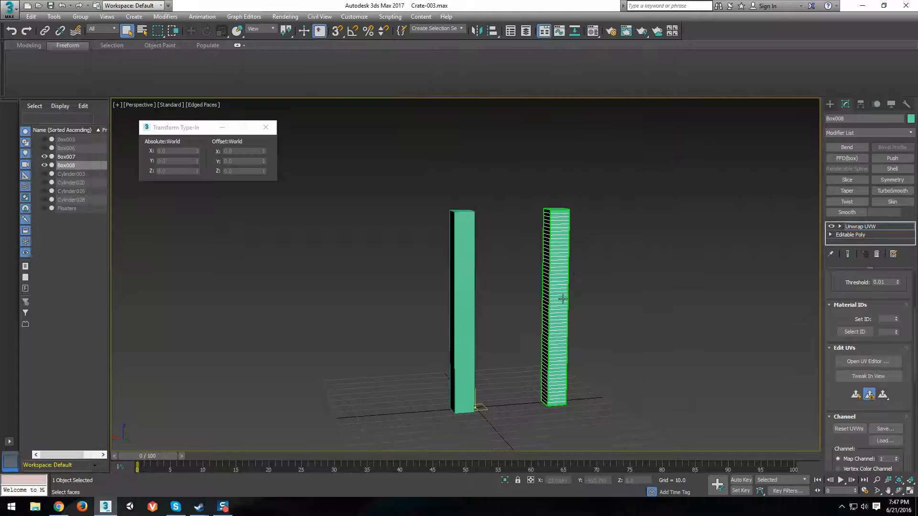
Step: Close the transform type-in dialog and remove the Unwrap UVW modifier from the copy
click(266, 127)
alt+middle_drag(642, 375, 519, 371)
click(877, 254)
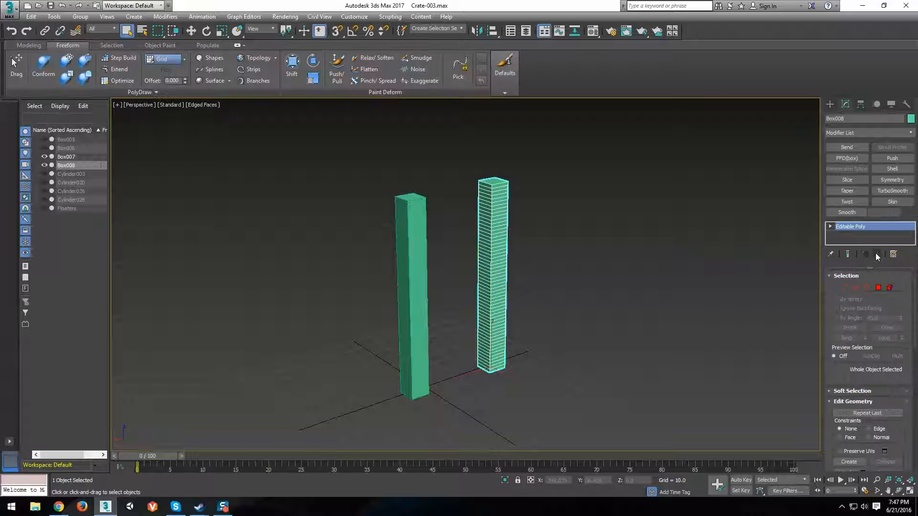
alt+middle_drag(686, 325, 640, 306)
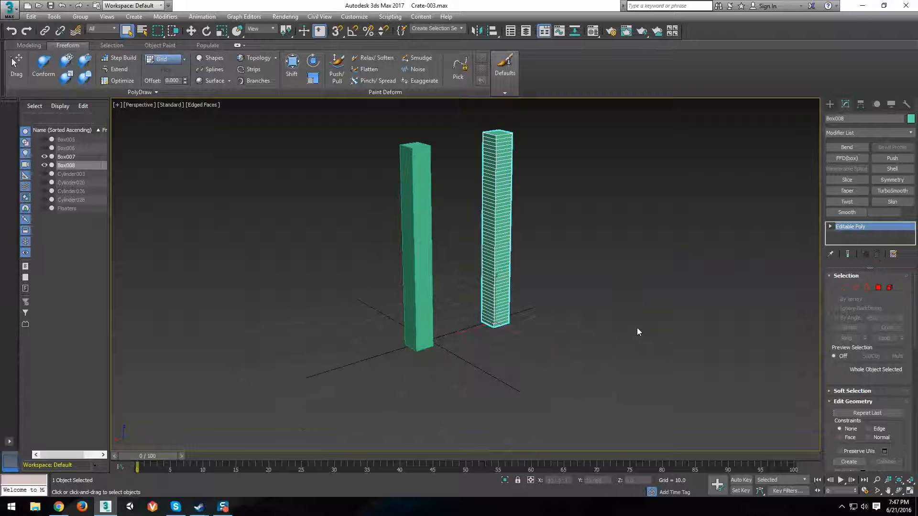
Step: Rotate the unsegmented box about 46 degrees around its Y axis so that it leans away from the segmented copy
click(435, 286)
alt+middle_drag(436, 287, 538, 315)
key(w)
key(e)
alt+middle_drag(447, 337, 550, 353)
scroll(563, 335, up, 4)
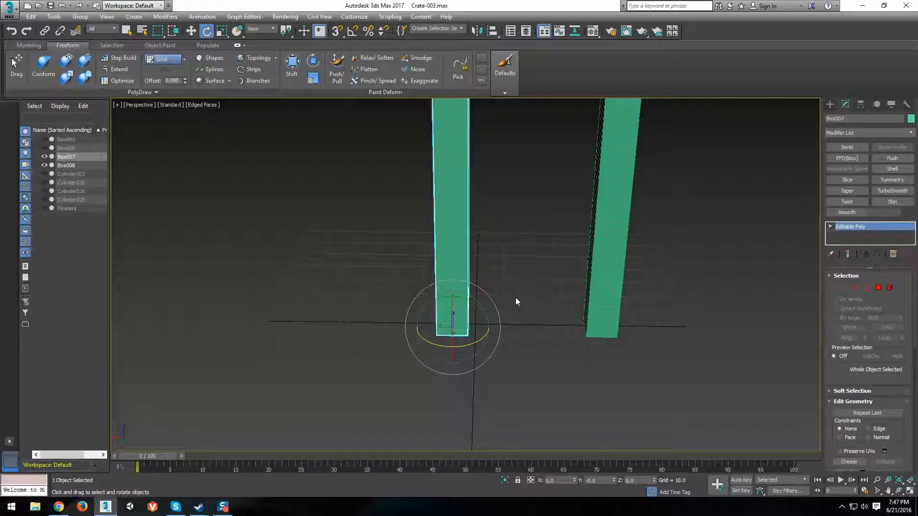
scroll(559, 321, down, 3)
mouse_move(523, 320)
alt+middle_down()
mouse_move(528, 314)
mouse_move(510, 312)
alt+middle_up()
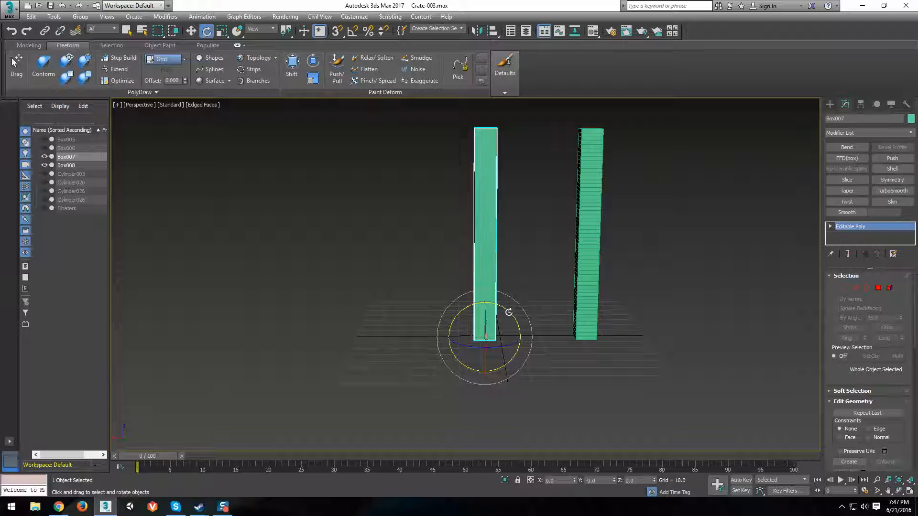
drag(508, 312, 463, 296)
middle_drag(526, 334, 437, 326)
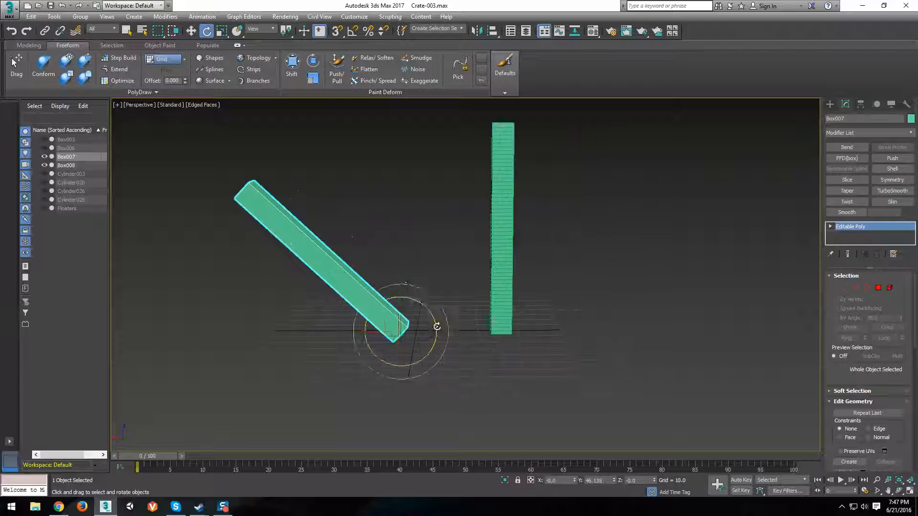
Step: Move the tilted box closer to the segmented copy, to about X -13.7 and Z 0.2
key(w)
drag(391, 319, 435, 320)
middle_drag(428, 316, 495, 335)
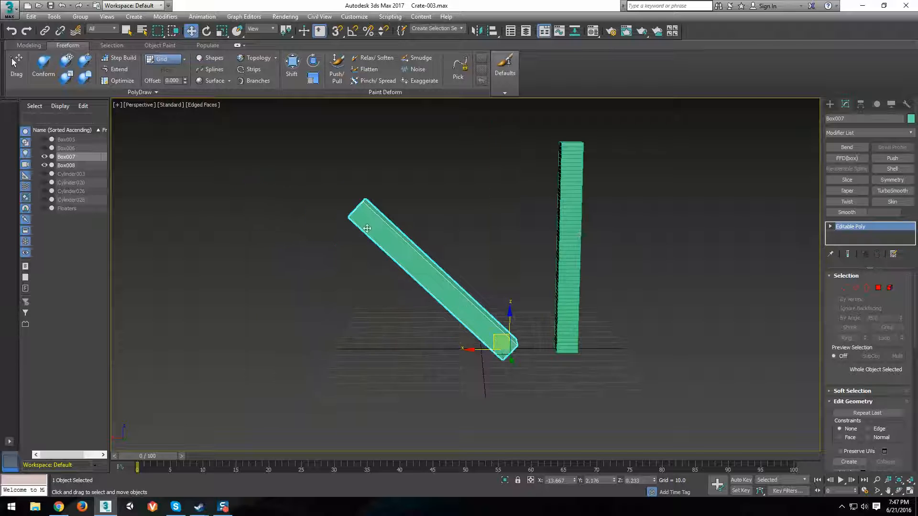
Step: Try placing a clone of the tilted box at its upper end by moving it in the view axes, then undo the clone
scroll(535, 321, down, 3)
mouse_move(515, 328)
shift+mouse_down()
mouse_move(441, 236)
mouse_move(414, 235)
mouse_move(422, 237)
shift+mouse_up()
key(Return)
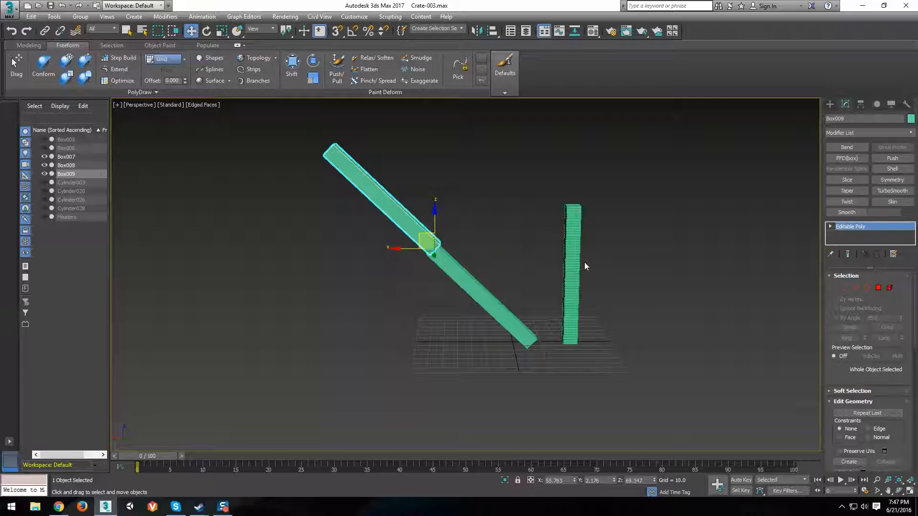
key(ctrl+z)
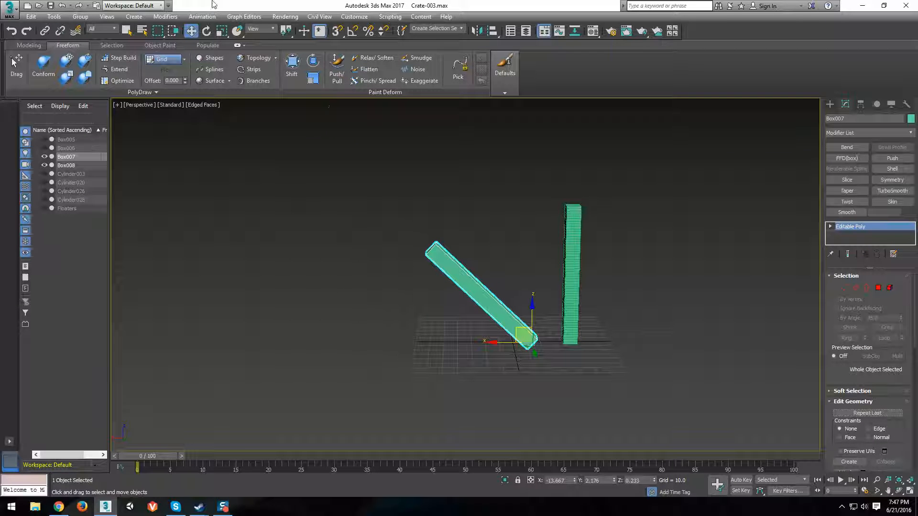
Step: Set the Move reference coordinate system to Local and clone the tilted box along its local Z axis into two end-to-end copies
click(259, 29)
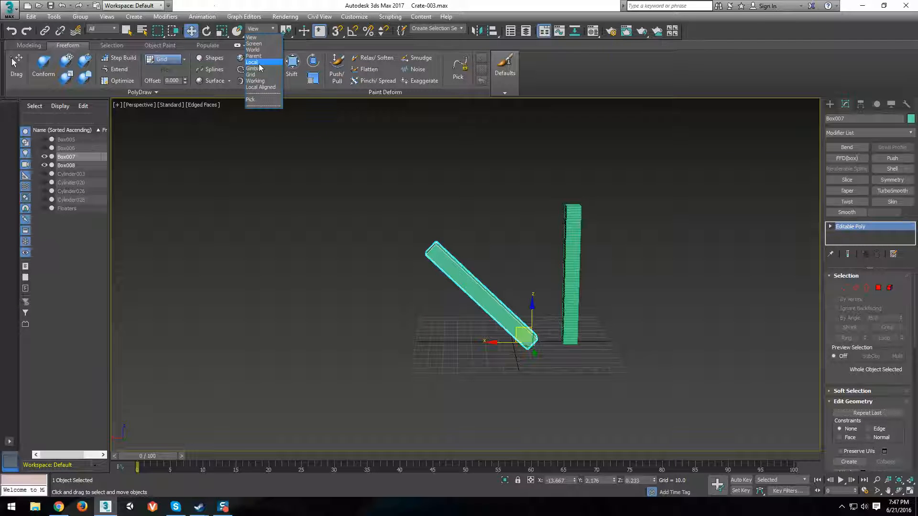
click(253, 62)
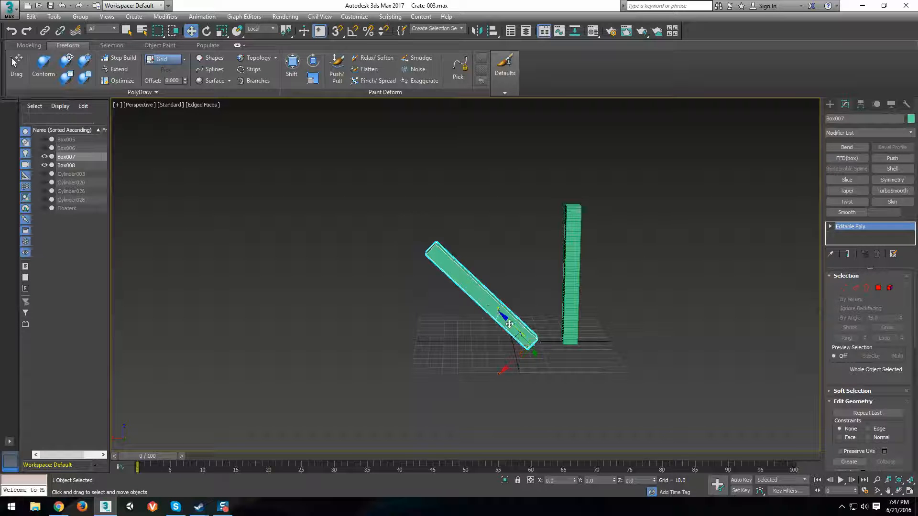
mouse_move(502, 314)
shift+mouse_down()
mouse_move(390, 242)
mouse_move(398, 240)
mouse_move(281, 155)
shift+mouse_up()
key(Return)
key(Return)
mouse_move(370, 232)
middle_down()
mouse_move(403, 252)
mouse_move(509, 280)
middle_up()
Step: Rotate the uppermost copy about its lower end, clone it to extend the chain, and rotate that new copy too
key(e)
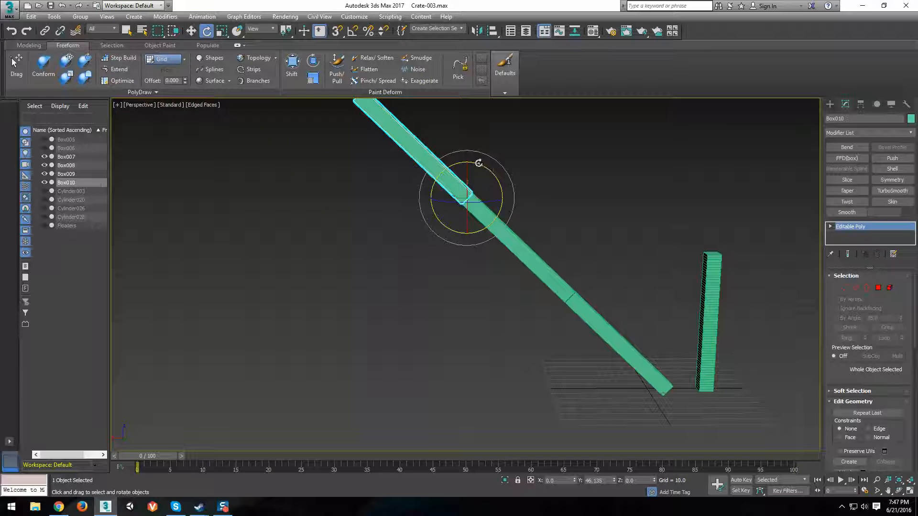
drag(478, 163, 460, 146)
key(w)
shift+drag(457, 191, 282, 195)
key(Return)
key(e)
mouse_move(353, 150)
mouse_down()
mouse_move(341, 143)
mouse_move(348, 147)
mouse_move(334, 110)
mouse_up()
Step: Undo the cloning and rotations until only the original tilted box and the segmented copy remain
key(ctrl+z)
key(ctrl+z)
key(ctrl+z)
key(ctrl+z)
key(ctrl+z)
key(ctrl+z)
key(ctrl+z)
key(ctrl+z)
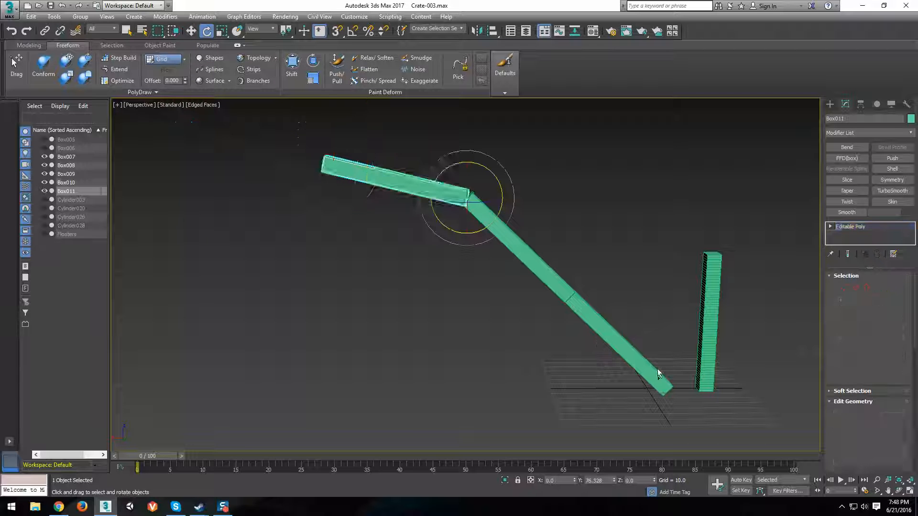
middle_drag(607, 357, 463, 334)
scroll(460, 316, up, 5)
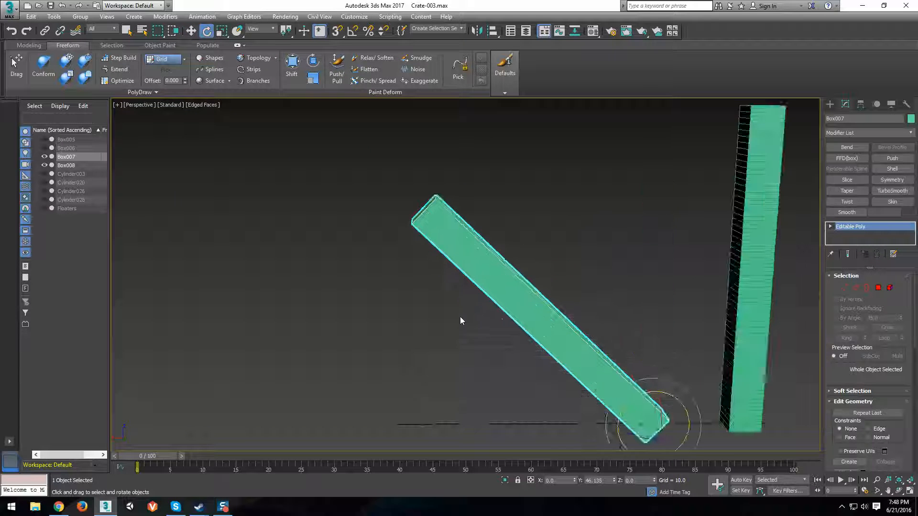
scroll(440, 313, down, 7)
scroll(472, 307, up, 4)
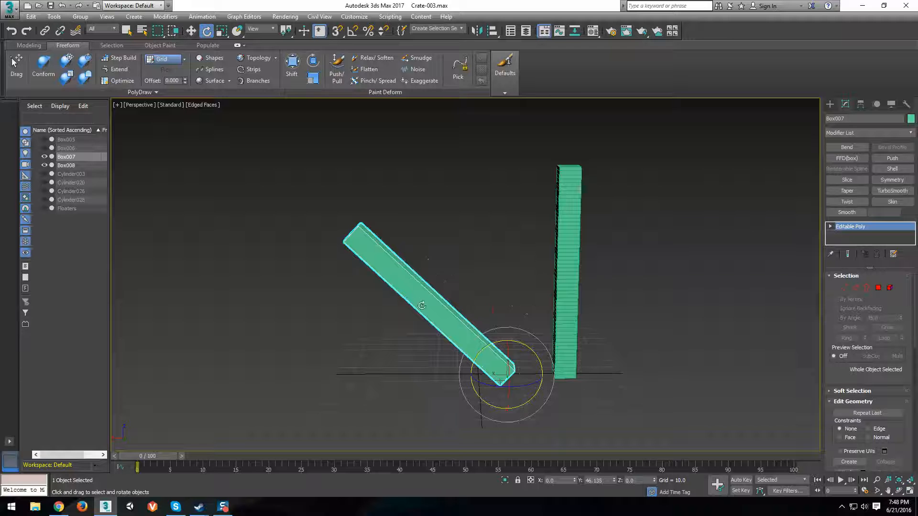
scroll(446, 365, down, 2)
scroll(445, 368, up, 4)
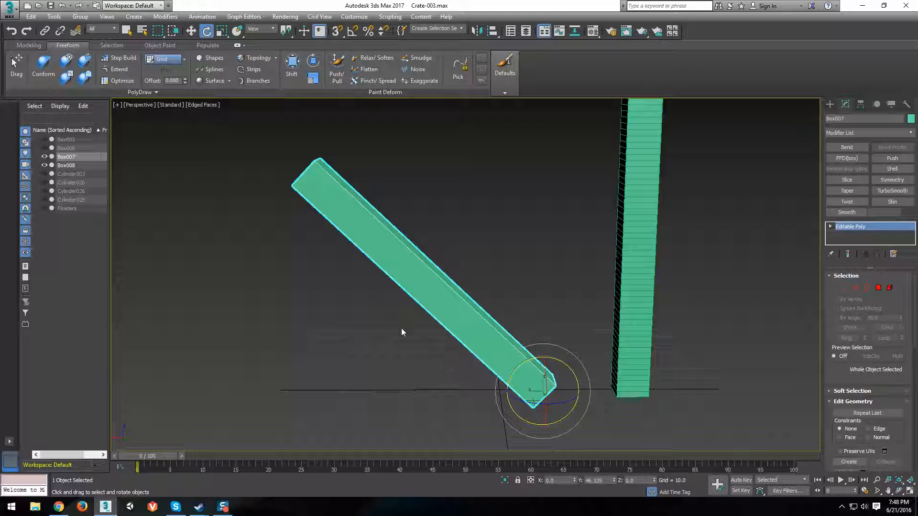
middle_drag(480, 327, 452, 301)
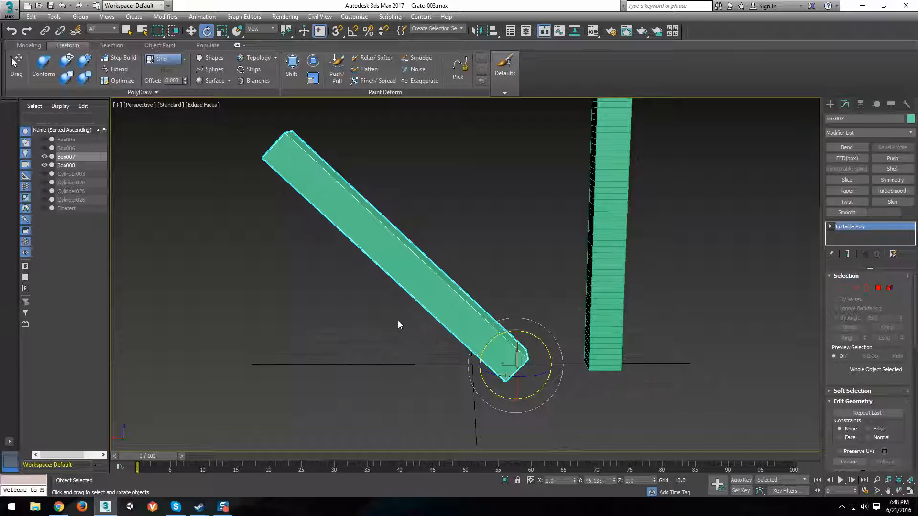
middle_drag(398, 325, 488, 326)
Step: Return the Move reference coordinate system to View for the tilted box
key(w)
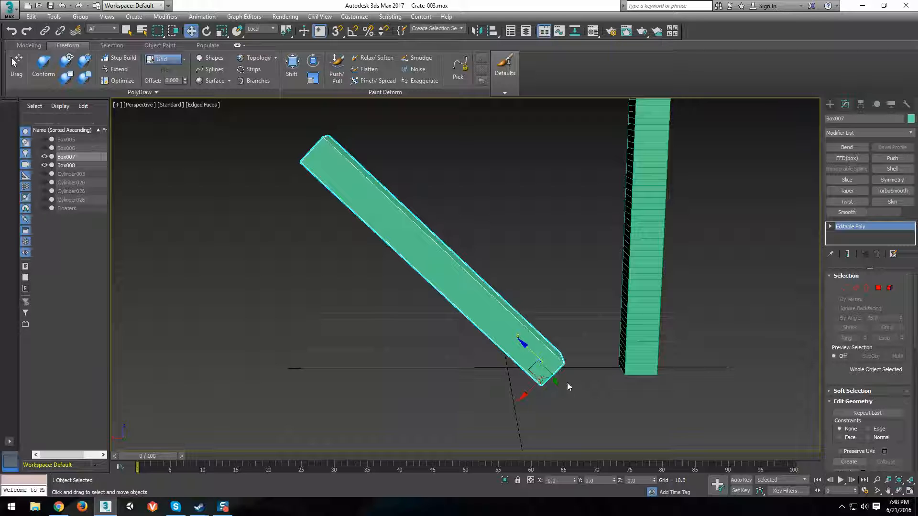
click(260, 31)
click(259, 39)
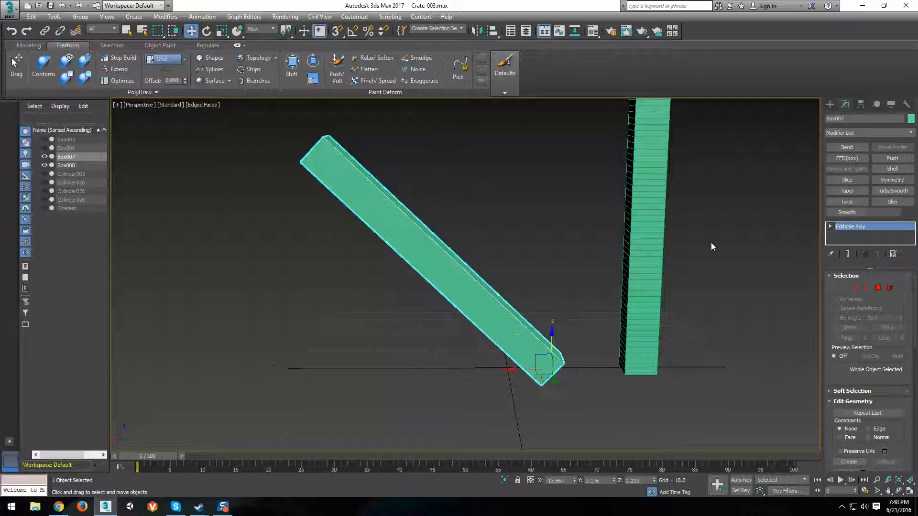
Step: Apply Reset XForm to the tilted box and convert it to an Editable Poly
middle_drag(713, 246, 698, 242)
click(907, 104)
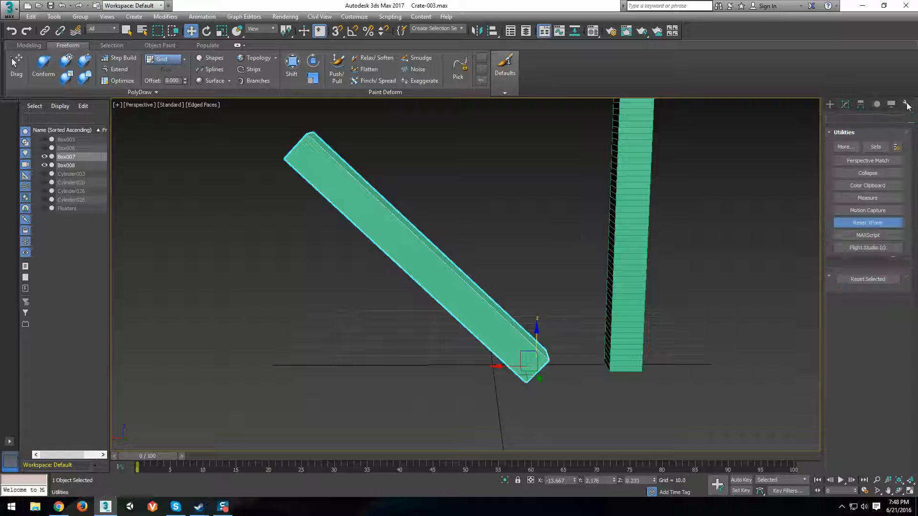
click(868, 223)
click(845, 283)
right_click(514, 276)
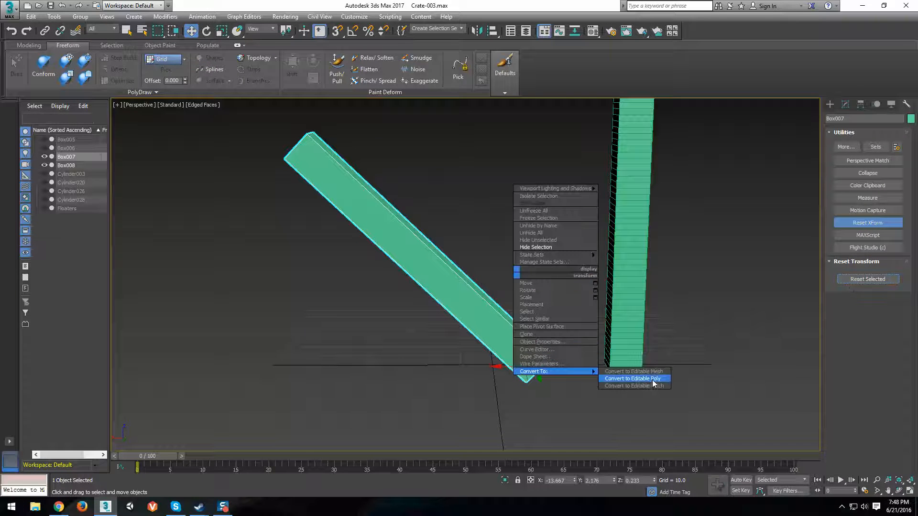
click(652, 380)
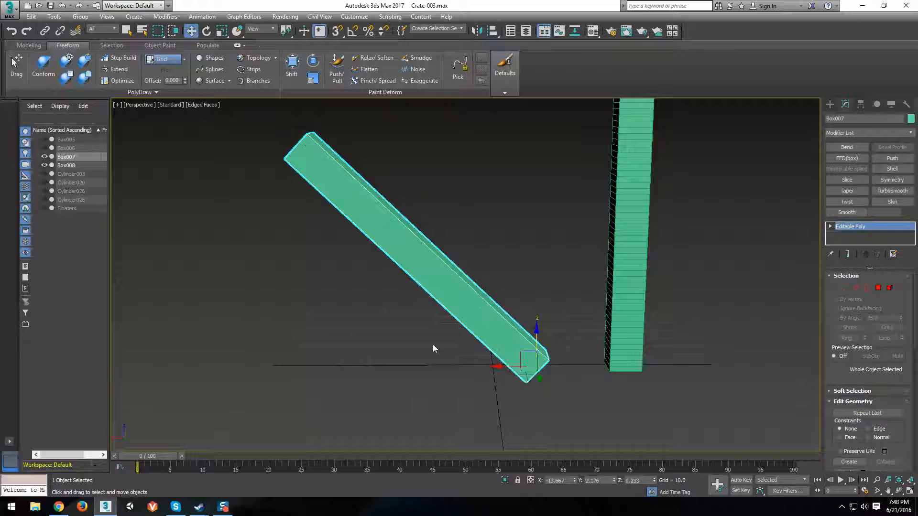
Step: Set the Move reference coordinate system to Local, test it by moving the tilted box, and undo the move
click(258, 28)
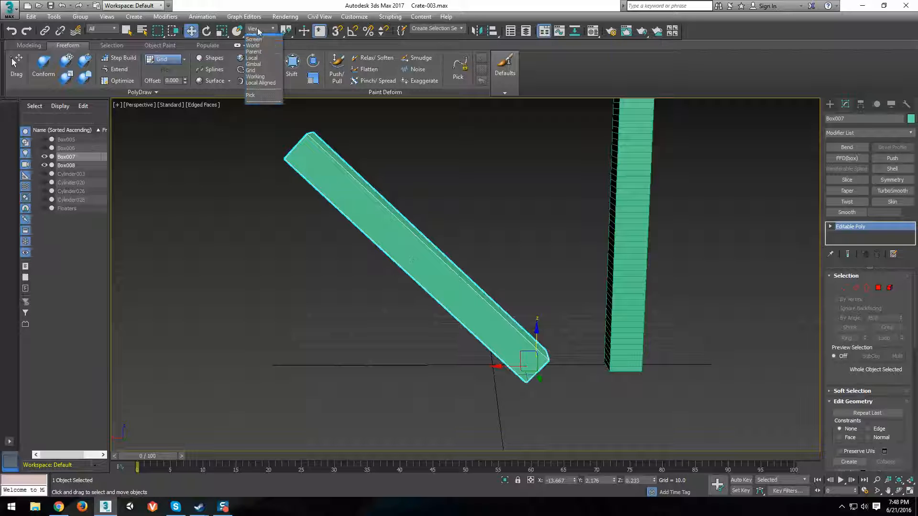
click(257, 62)
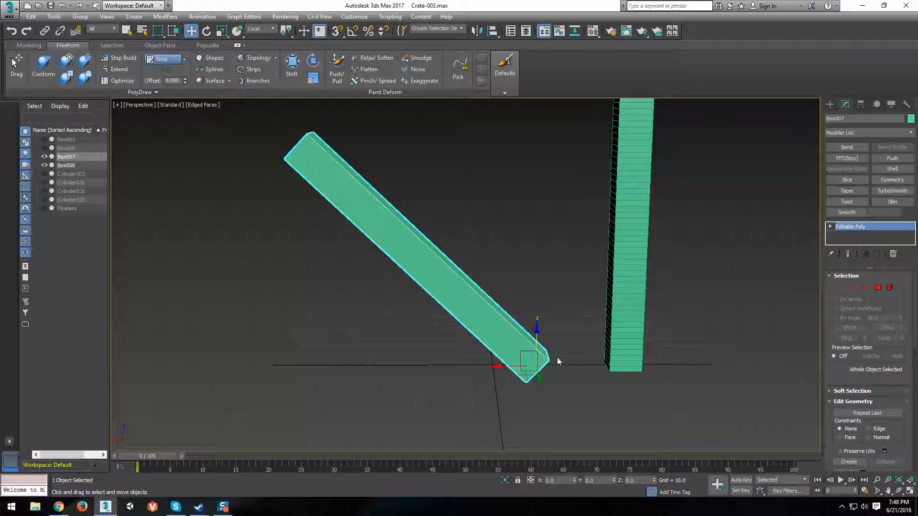
drag(521, 349, 448, 309)
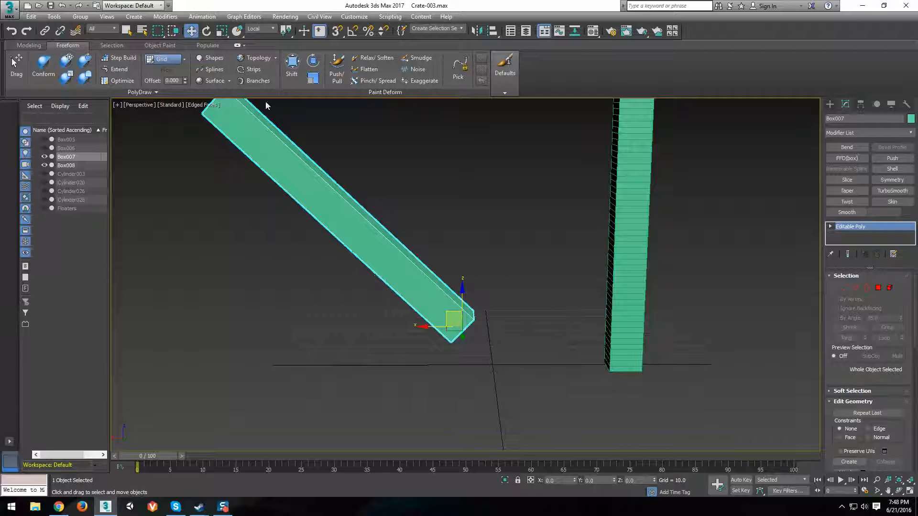
key(ctrl+z)
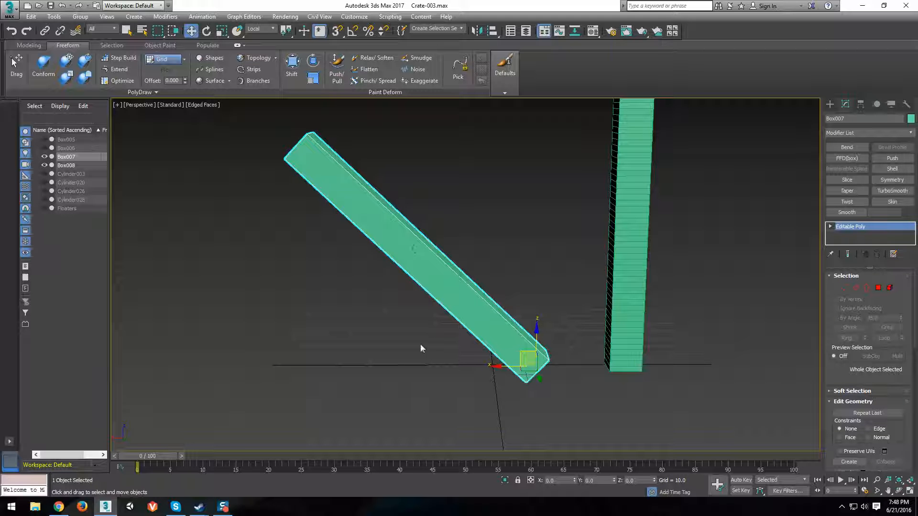
Step: Try placing a clone of the reset box at its upper end by moving it freely in the local XZ plane
alt+middle_drag(420, 348, 404, 332)
scroll(421, 325, down, 4)
mouse_move(528, 354)
shift+mouse_down()
mouse_move(362, 228)
mouse_move(372, 209)
mouse_move(405, 234)
shift+mouse_up()
click(461, 293)
Step: Rotate the clone freely about its lower end, then delete it
key(e)
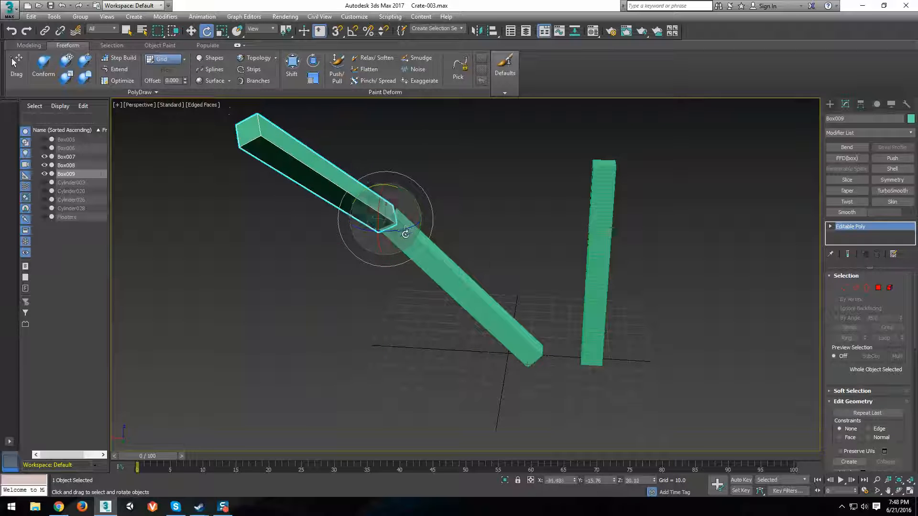
middle_drag(446, 278, 455, 293)
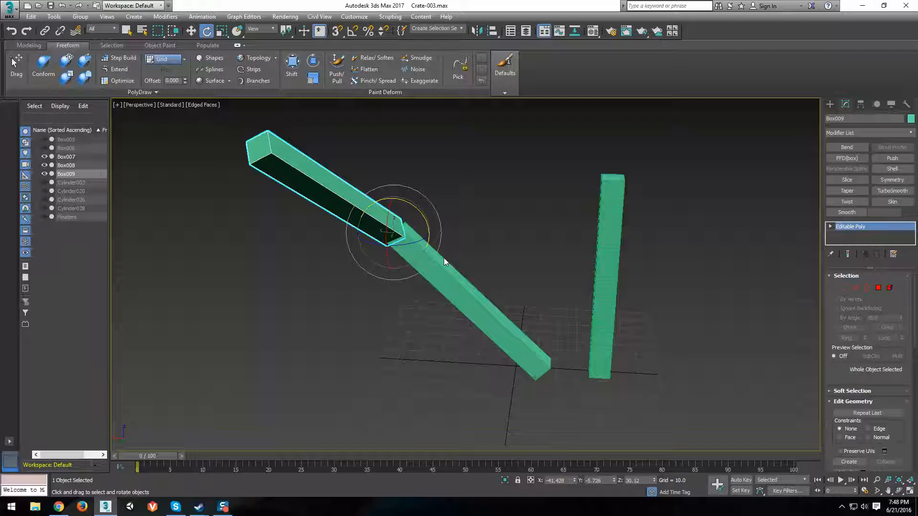
mouse_move(406, 231)
mouse_down()
mouse_move(386, 167)
mouse_move(367, 223)
mouse_move(407, 191)
mouse_move(378, 210)
mouse_move(414, 220)
mouse_move(406, 221)
mouse_up()
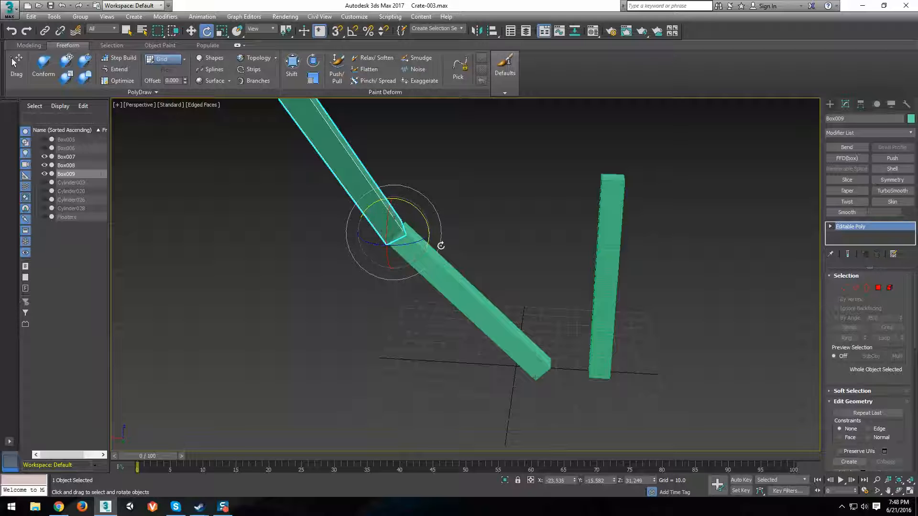
key(Delete)
Step: Select the original tilted box beside the segmented copy
click(543, 360)
scroll(519, 376, up, 3)
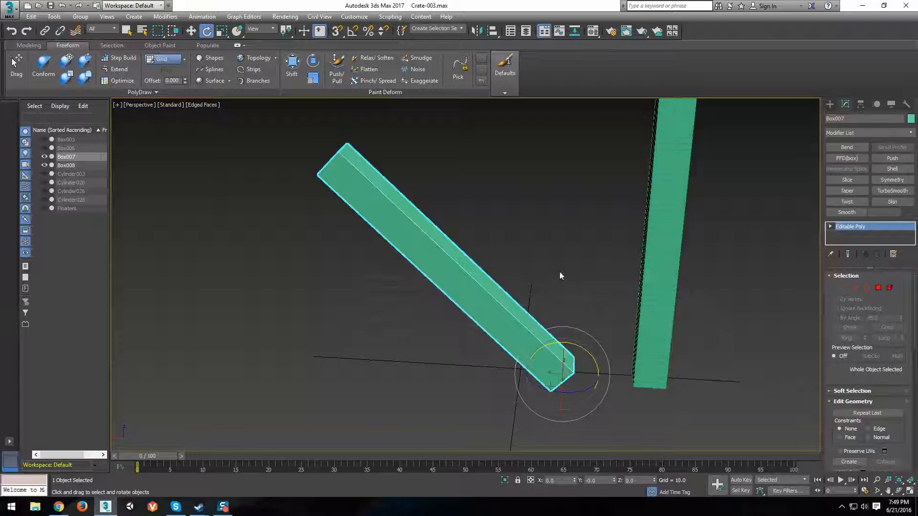
middle_drag(561, 276, 515, 271)
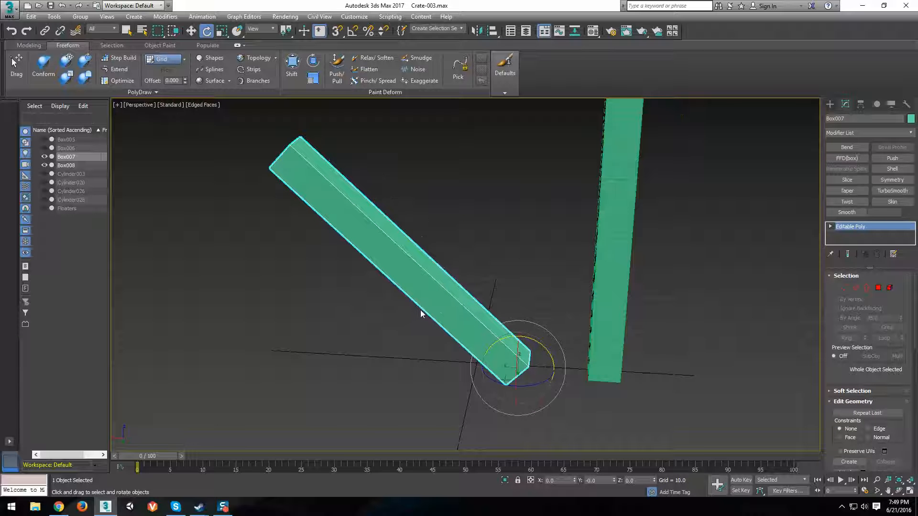